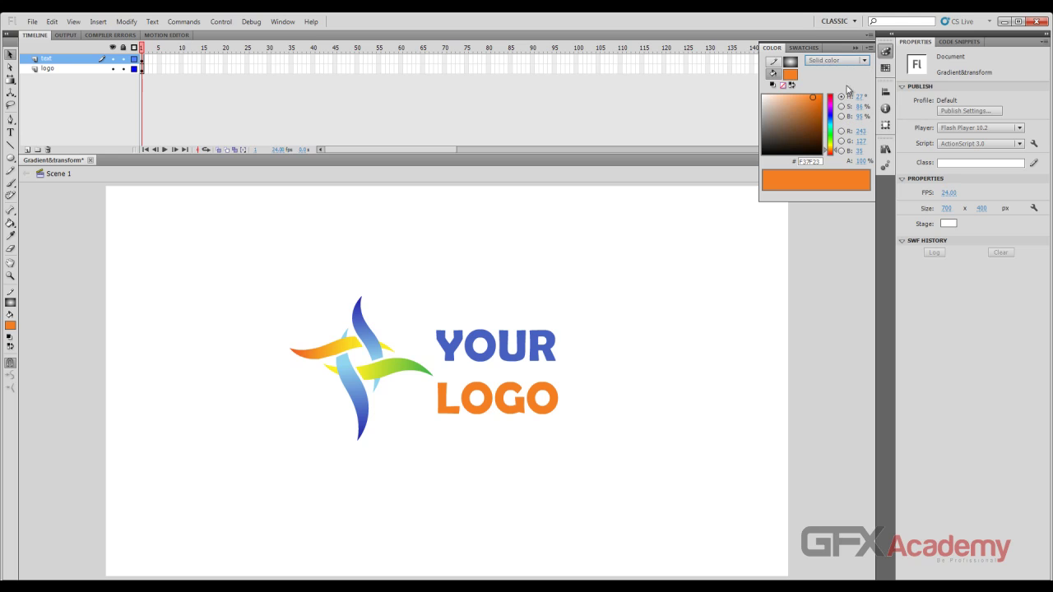
Select the logo's upper blue shape and inspect its fill type and gradient colors.
left_click(366, 346)
left_click(366, 345)
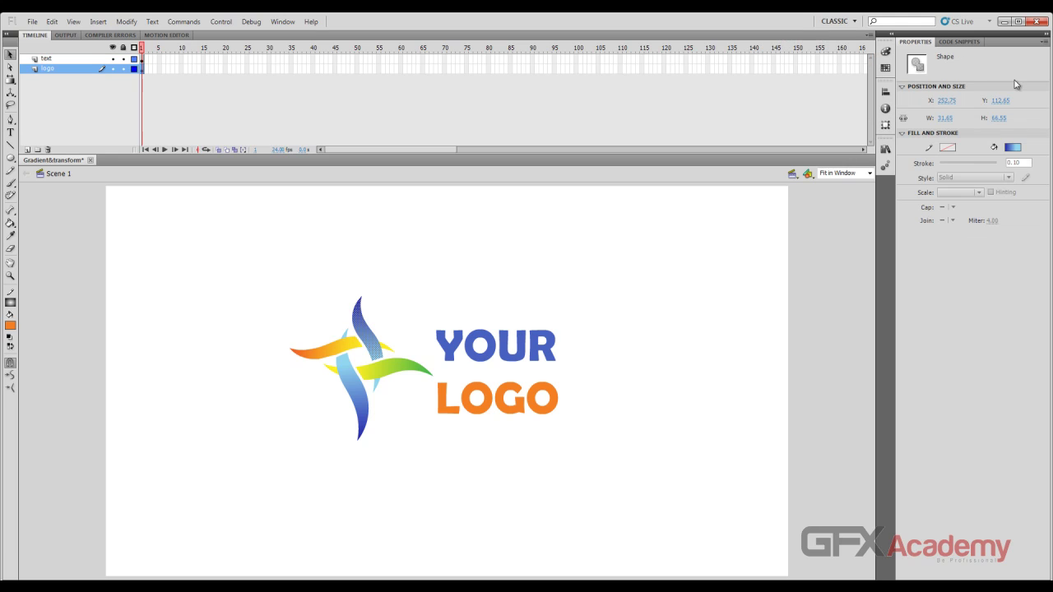
left_click(885, 52)
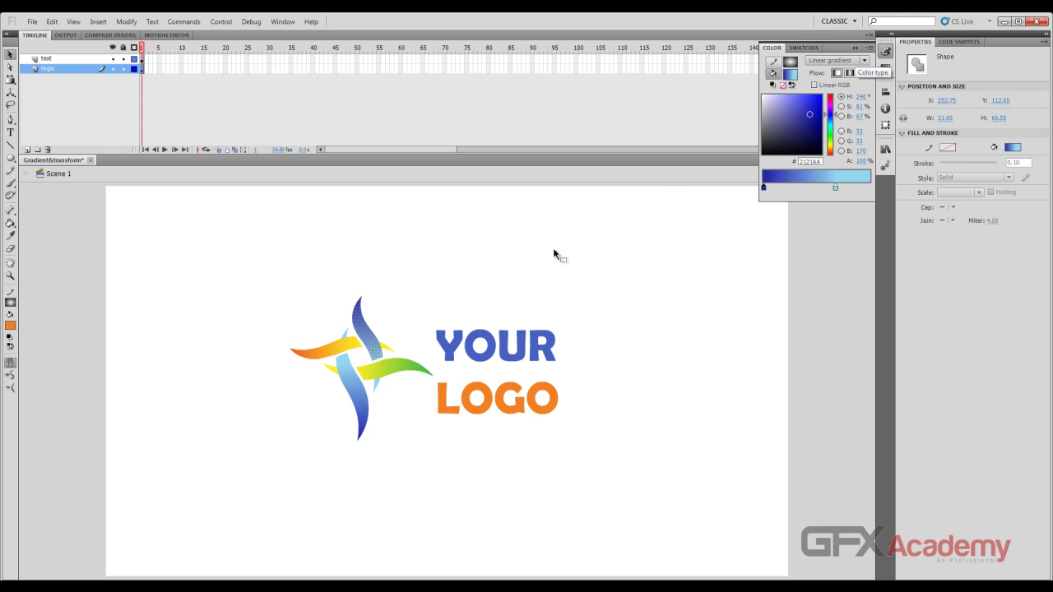
left_click(368, 351)
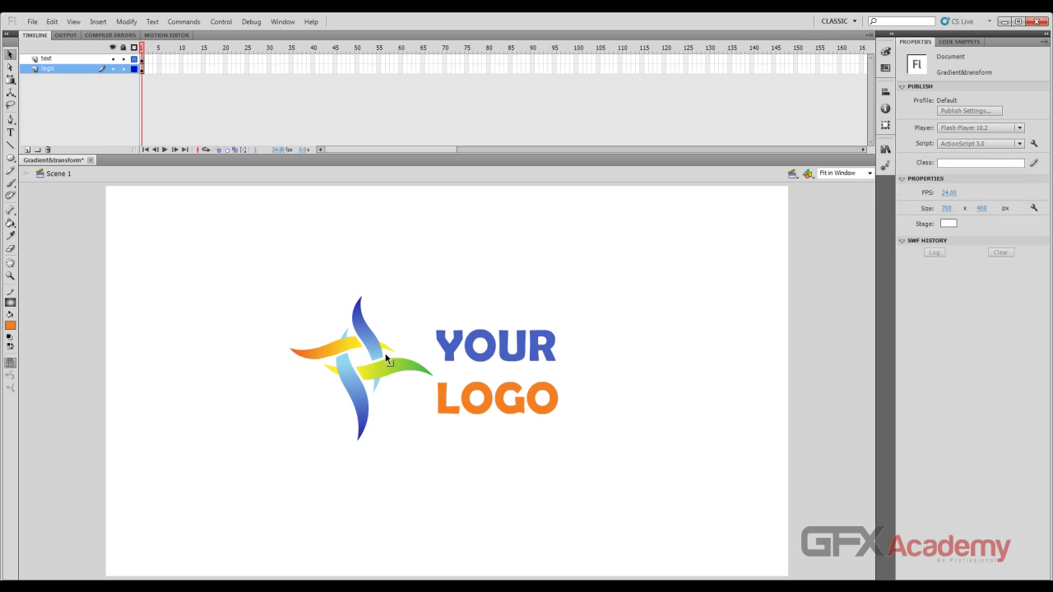
Try to reshape the edge of the logo's upper blue shape, and undo the change.
left_click(380, 354)
left_click(386, 331)
left_click_drag(370, 331, 385, 327)
key("ctrl+z")
Accept the Windows 7 Basic color scheme and examine the fill types available for the upper blue shape.
left_click(367, 334)
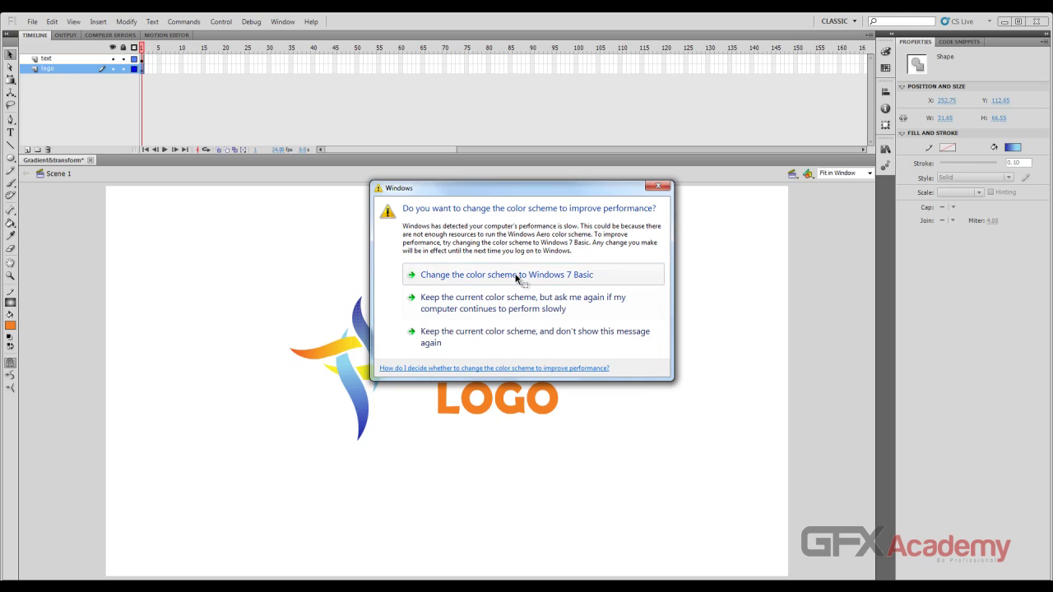
left_click(523, 278)
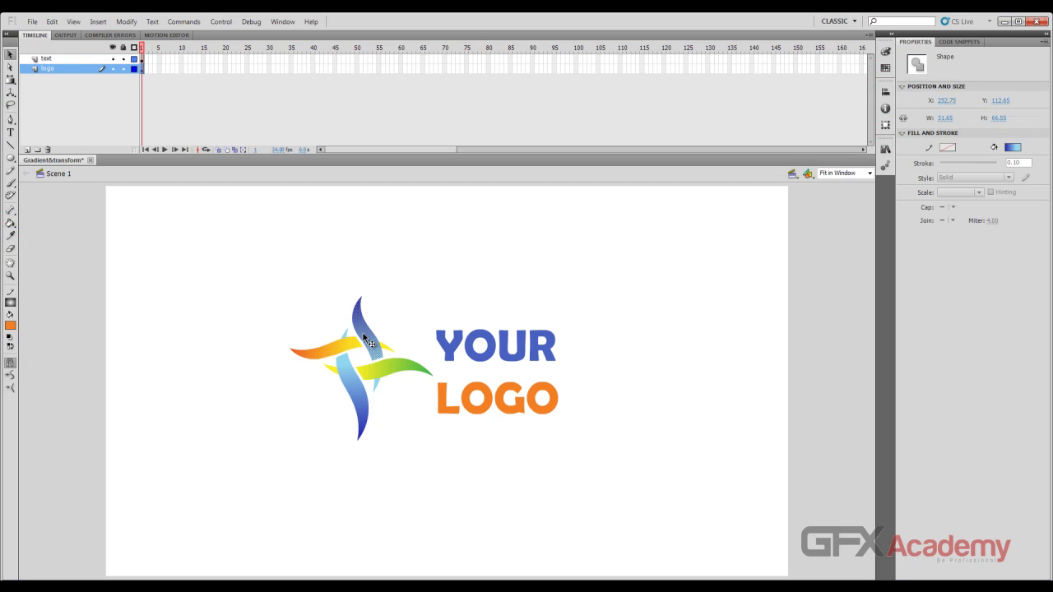
left_click(886, 52)
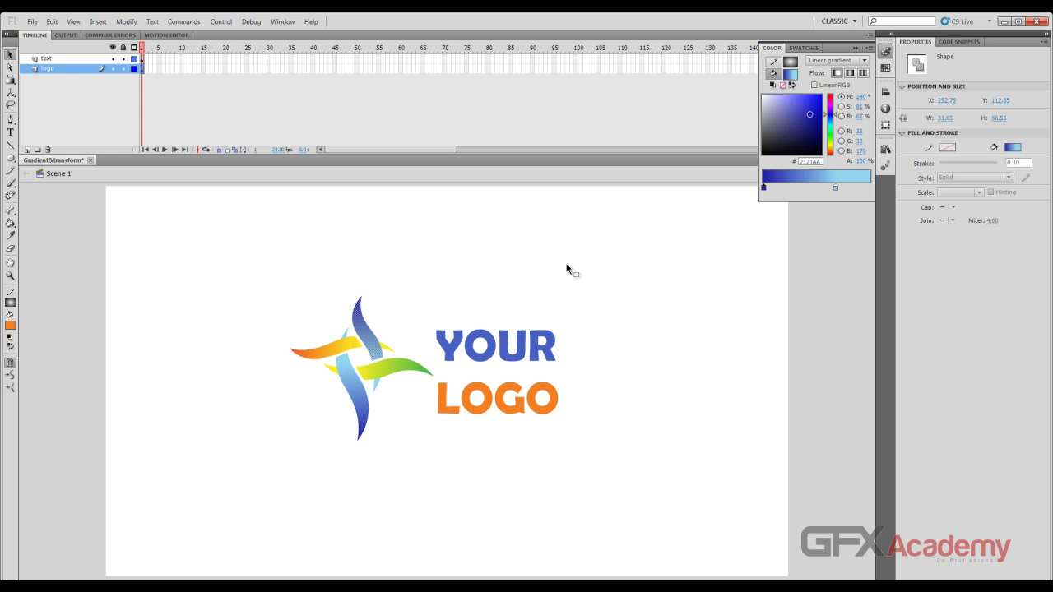
left_click(862, 61)
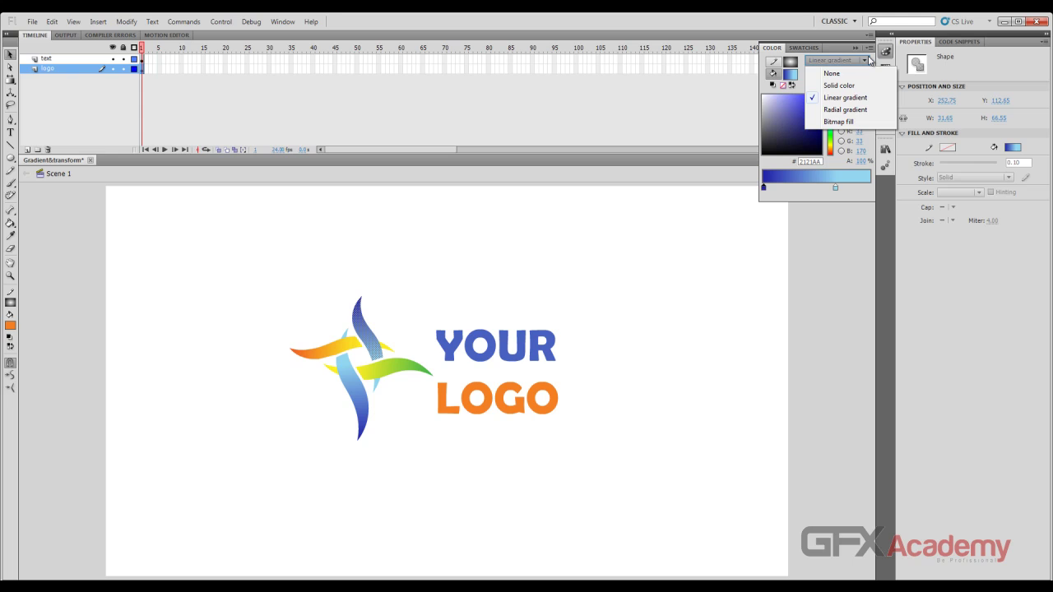
left_click(869, 60)
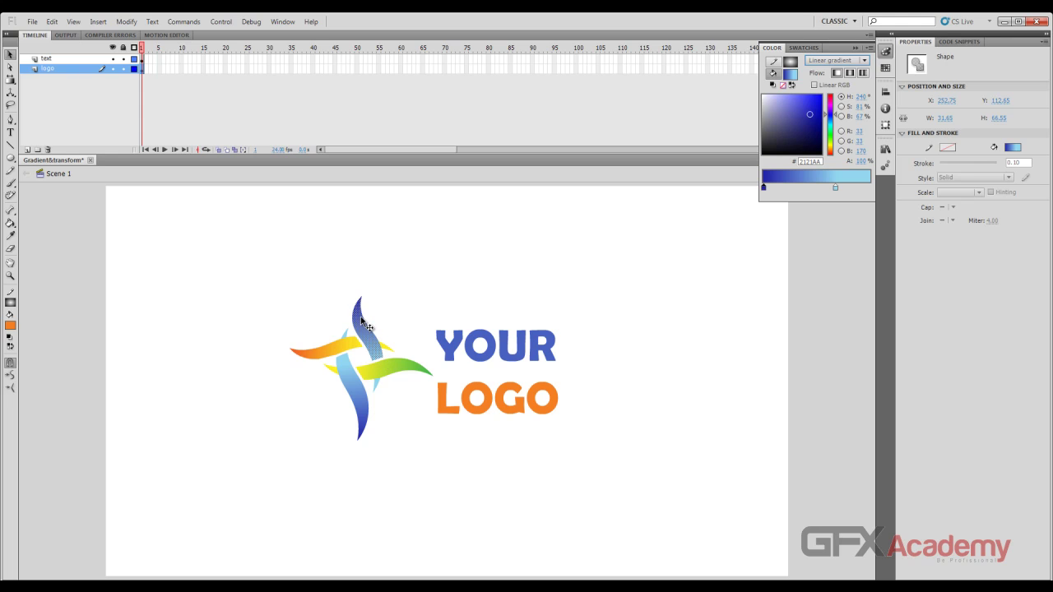
Fill the upper blue shape with a radial gradient, making the first color stop white (#FFFFFF) and moving it to the gradient's middle.
left_click(865, 61)
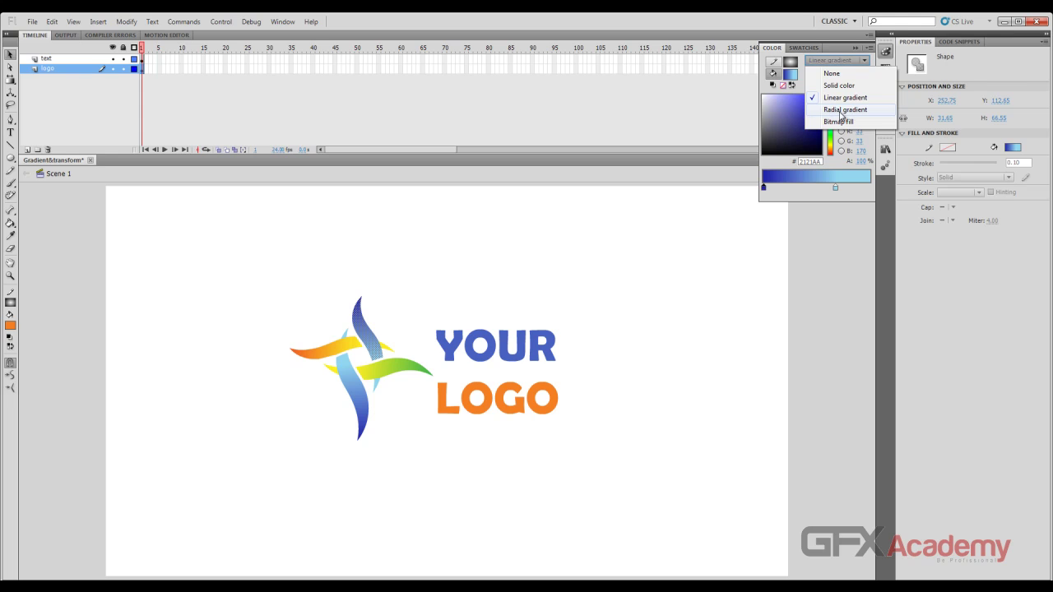
left_click(845, 110)
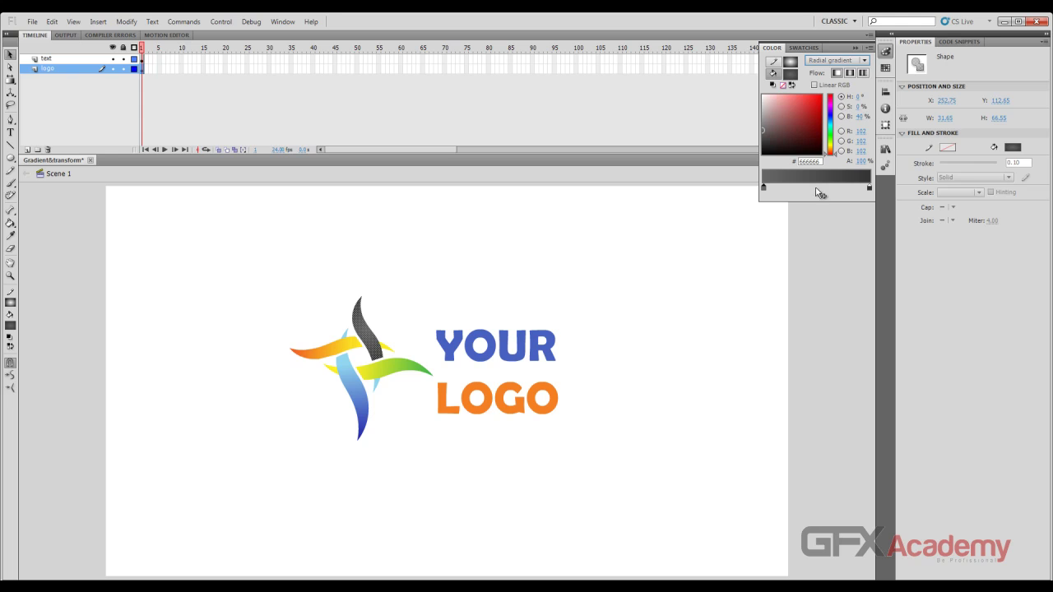
double_click(764, 191)
left_click(775, 247)
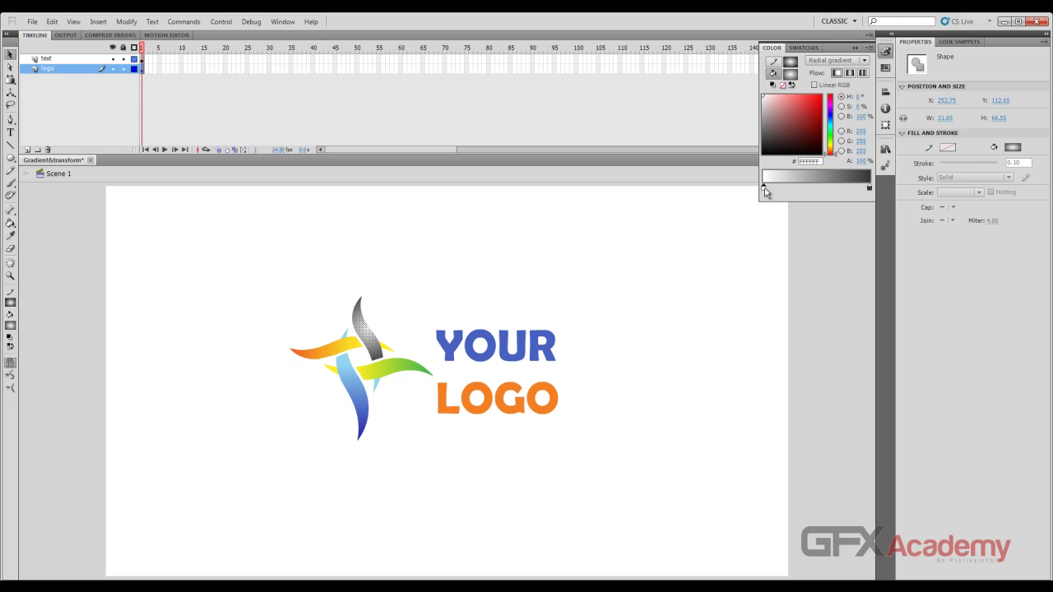
left_click_drag(764, 189, 820, 192)
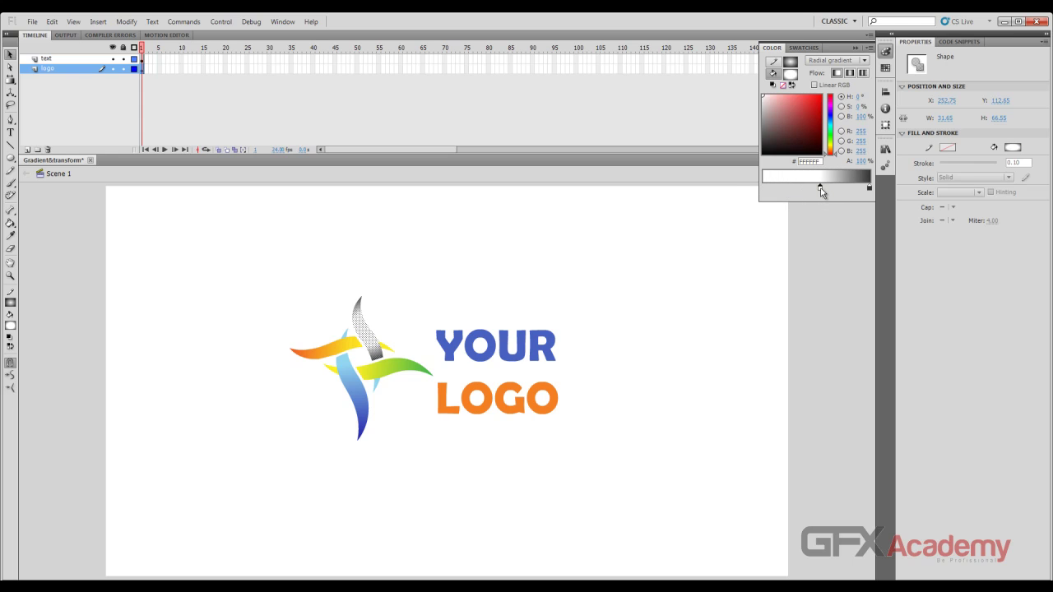
Move the white color stop back to the gradient's start and remove the extra white stop near the middle.
left_click(367, 330)
left_click(369, 333)
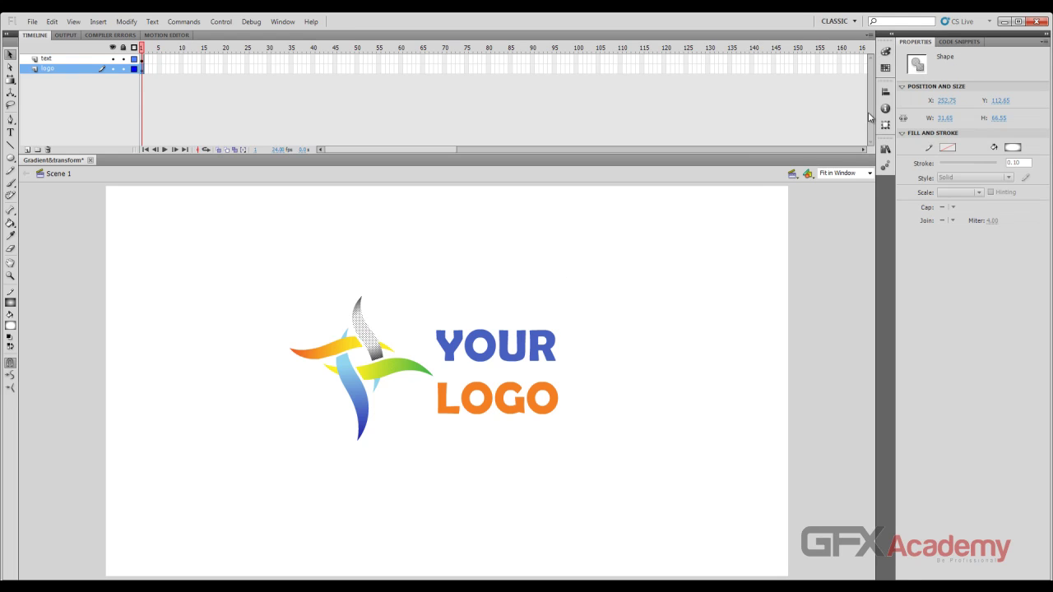
left_click(885, 51)
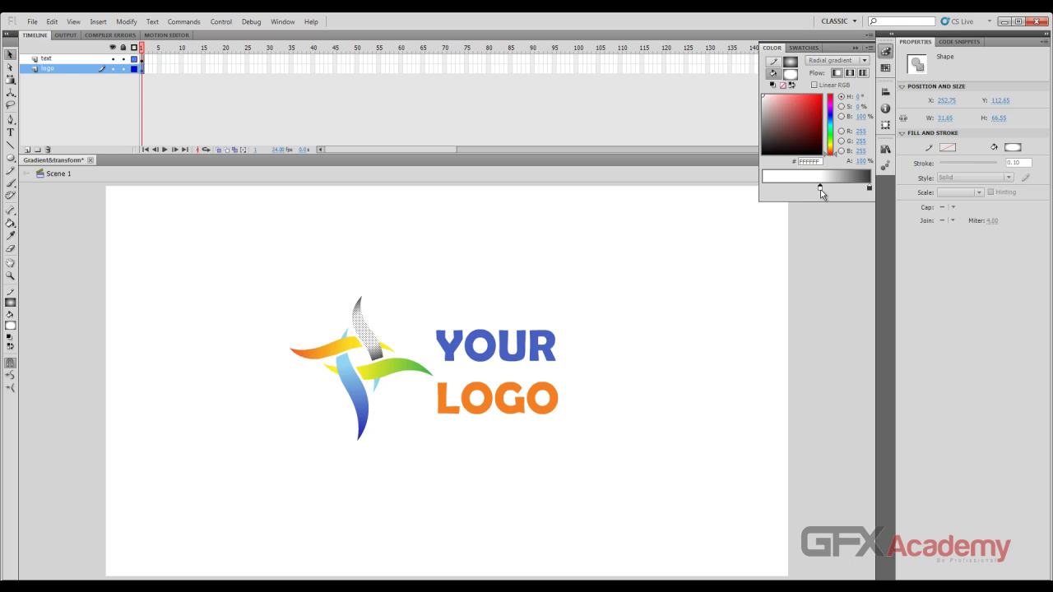
left_click_drag(820, 190, 765, 192)
left_click(783, 190)
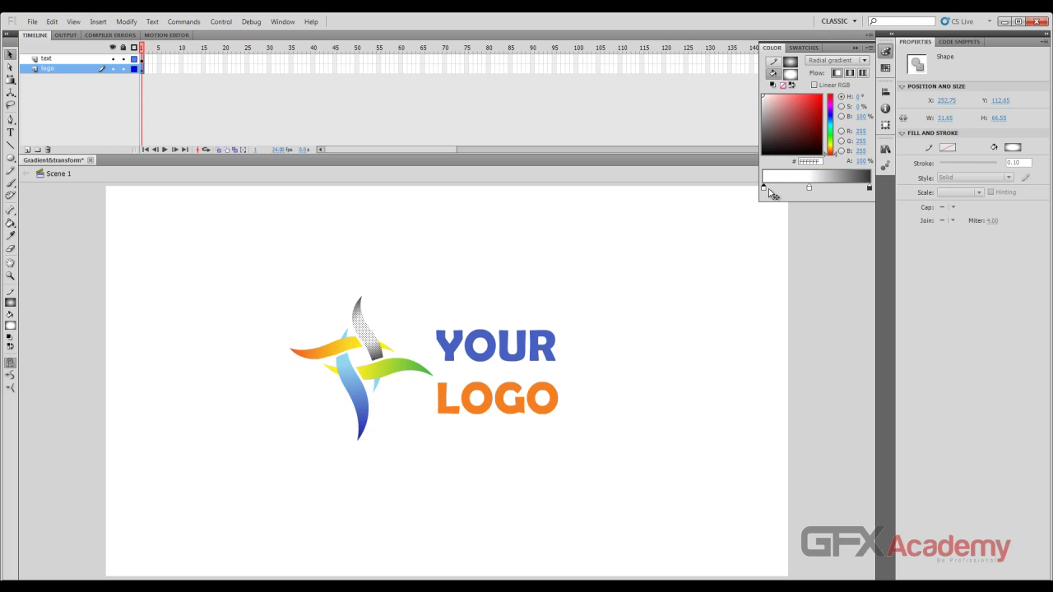
left_click_drag(810, 189, 781, 218)
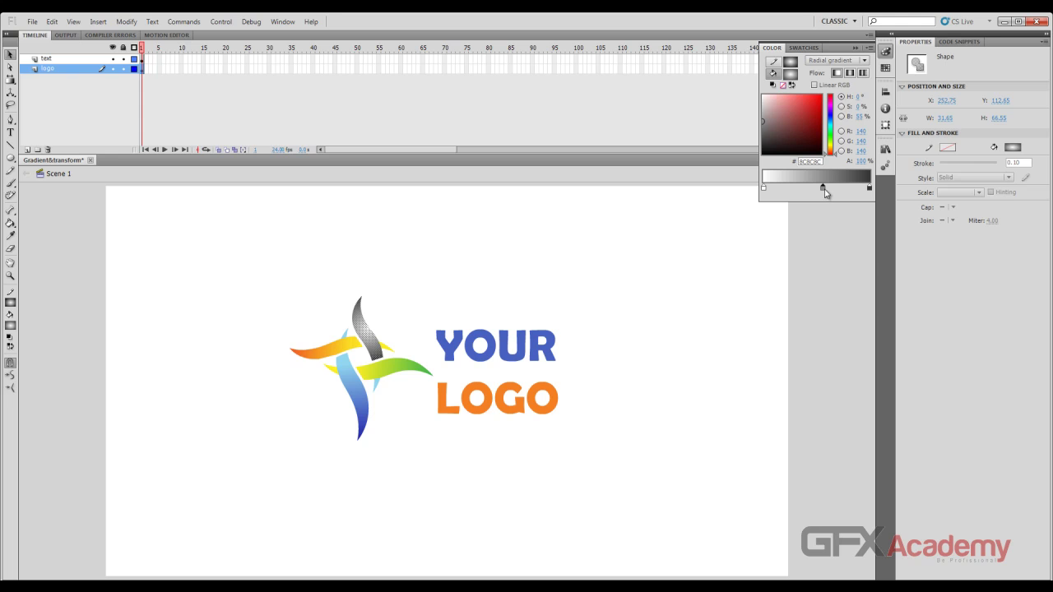
Color the gradient's middle stop turquoise (#00FFCC) and take that stop off the gradient again.
double_click(824, 189)
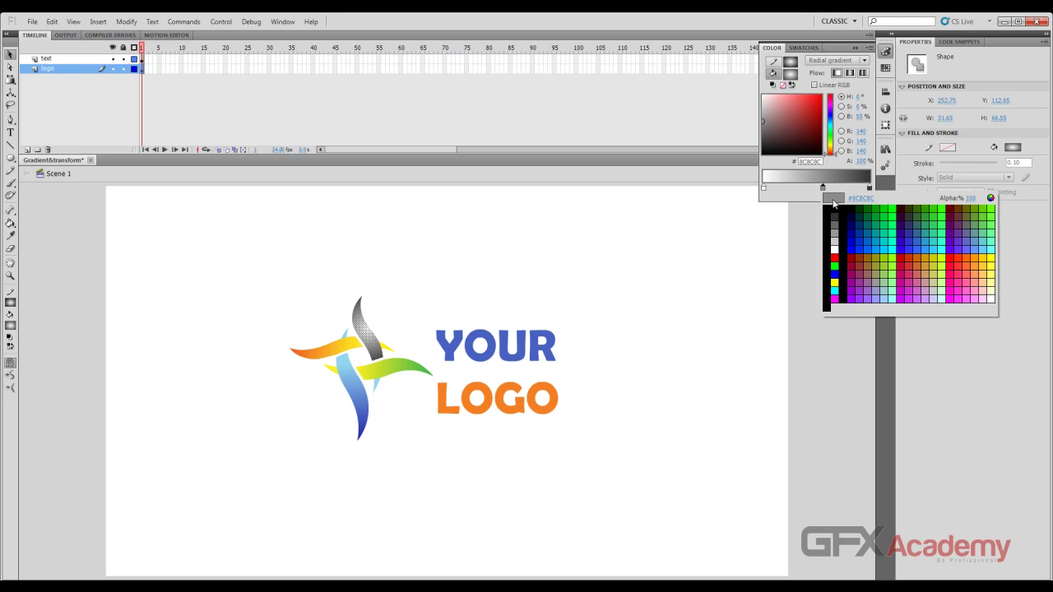
left_click(893, 242)
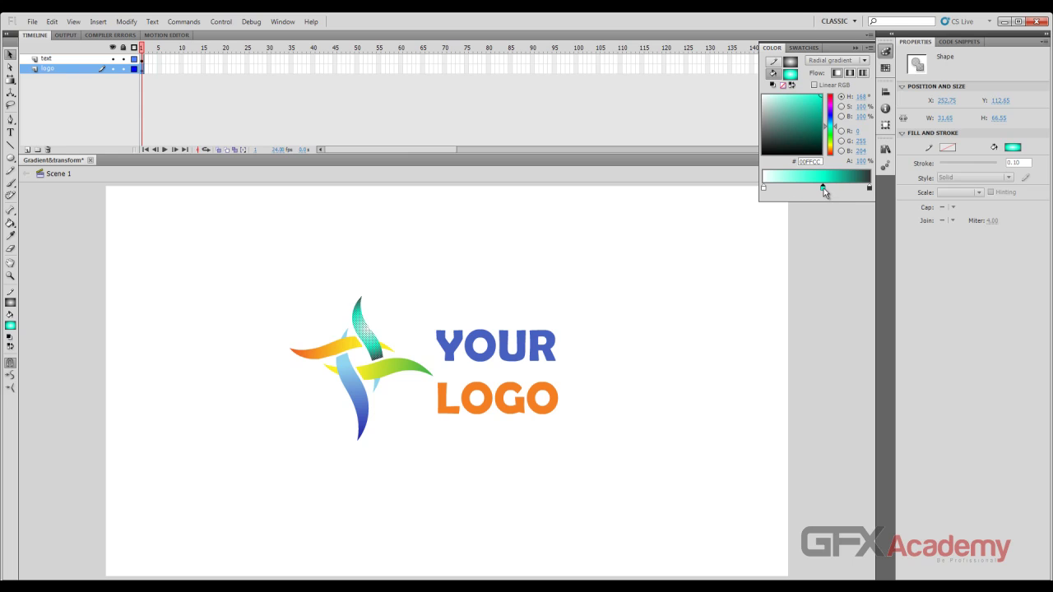
left_click_drag(823, 188, 825, 208)
key("ctrl+z")
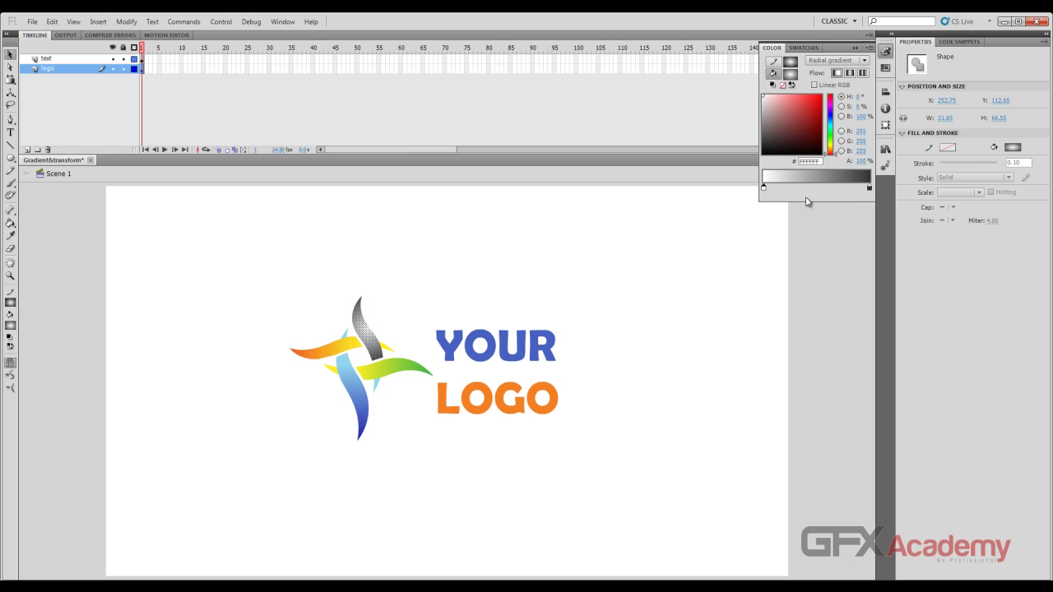
Change the upper shape's fill to a bitmap fill, importing the Jellyfish image from the Sample Pictures library.
left_click(865, 61)
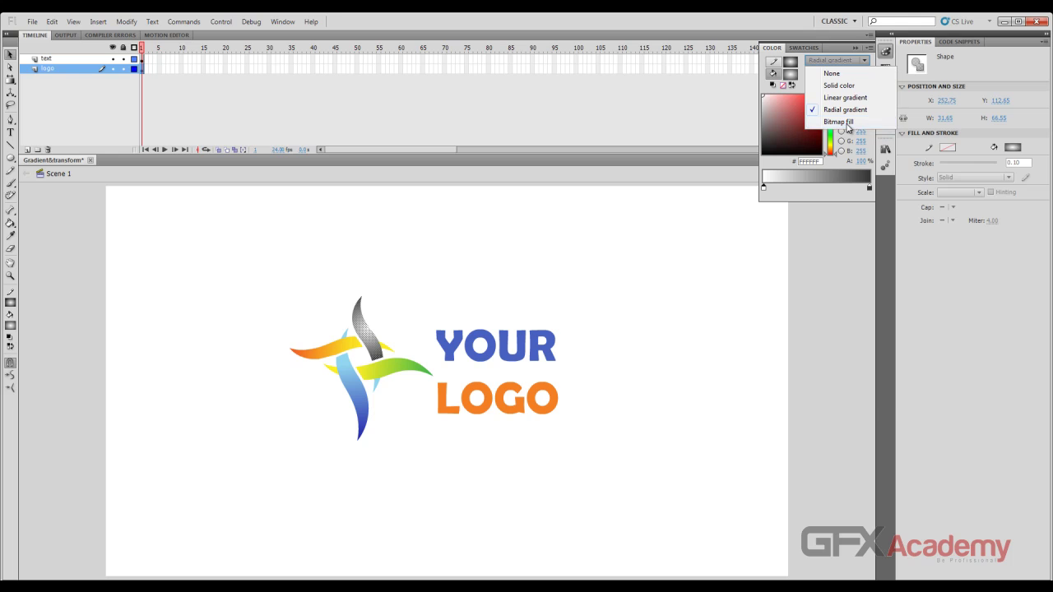
left_click(839, 121)
left_click_drag(815, 28, 664, 69)
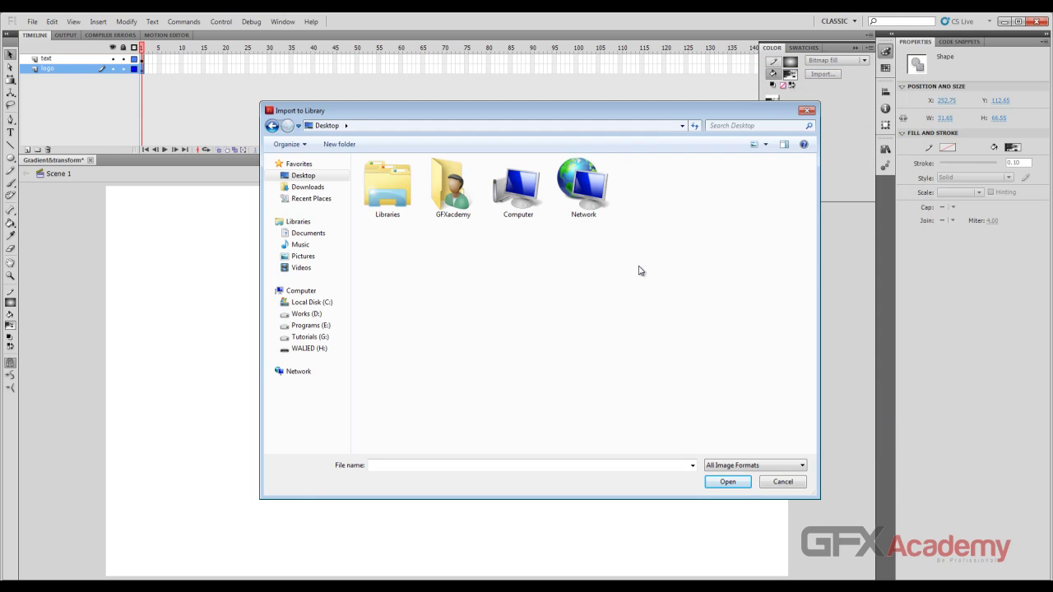
double_click(518, 187)
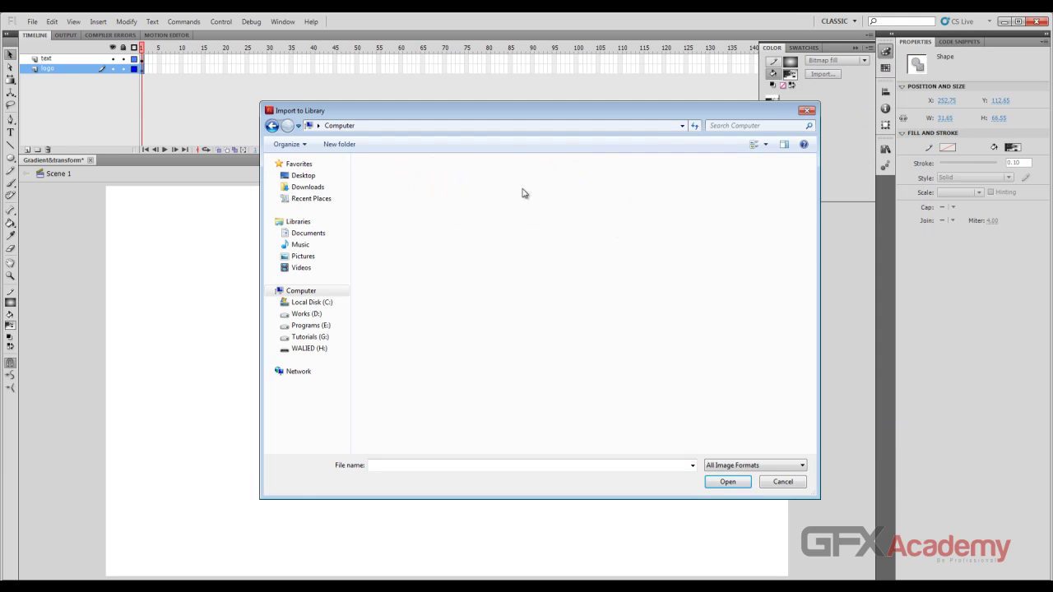
left_click(270, 126)
double_click(387, 188)
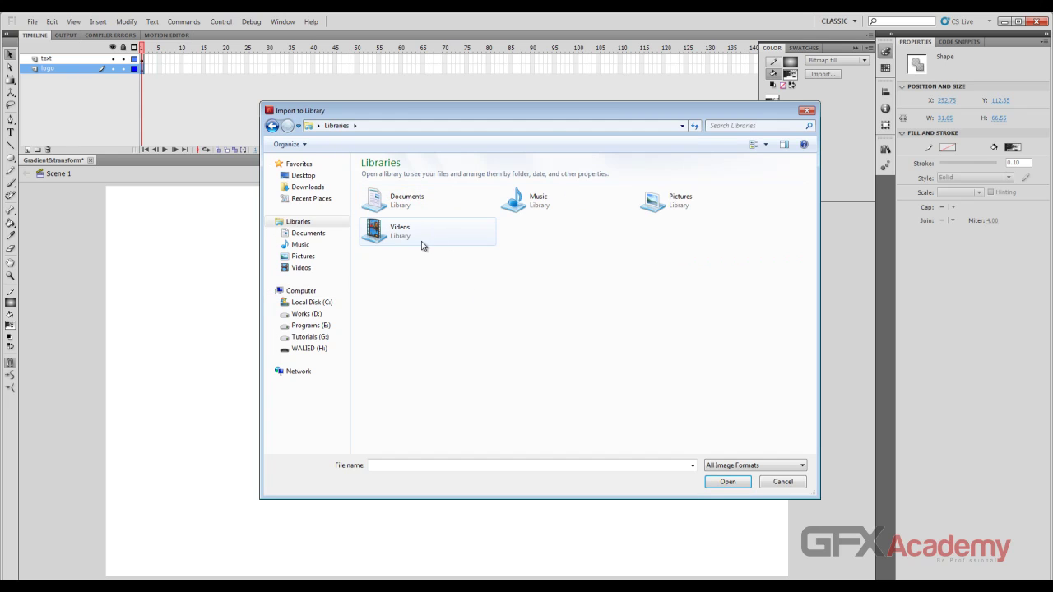
double_click(648, 204)
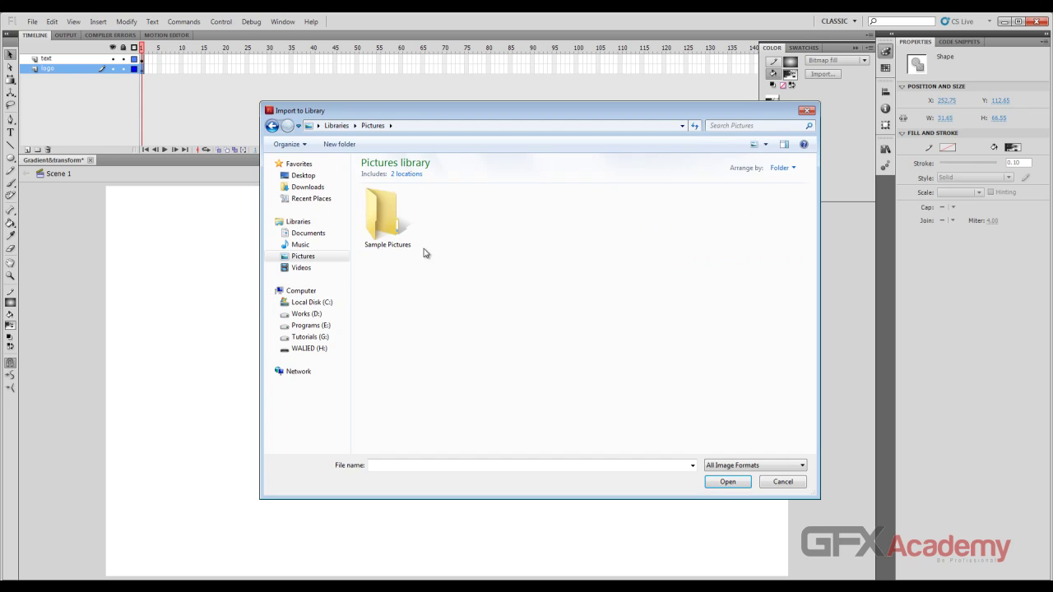
double_click(383, 216)
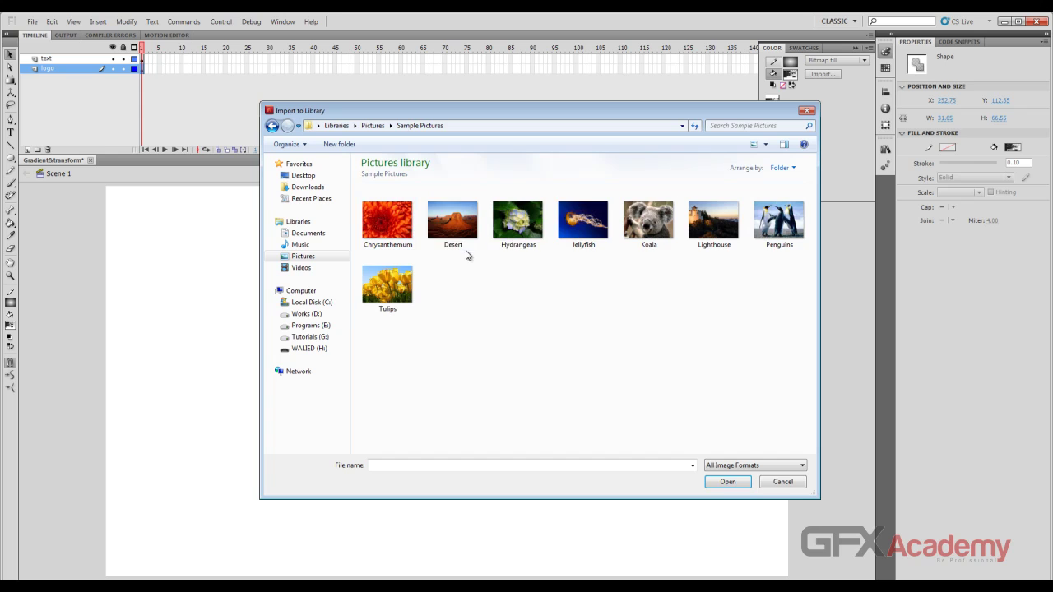
left_click(593, 229)
left_click(724, 486)
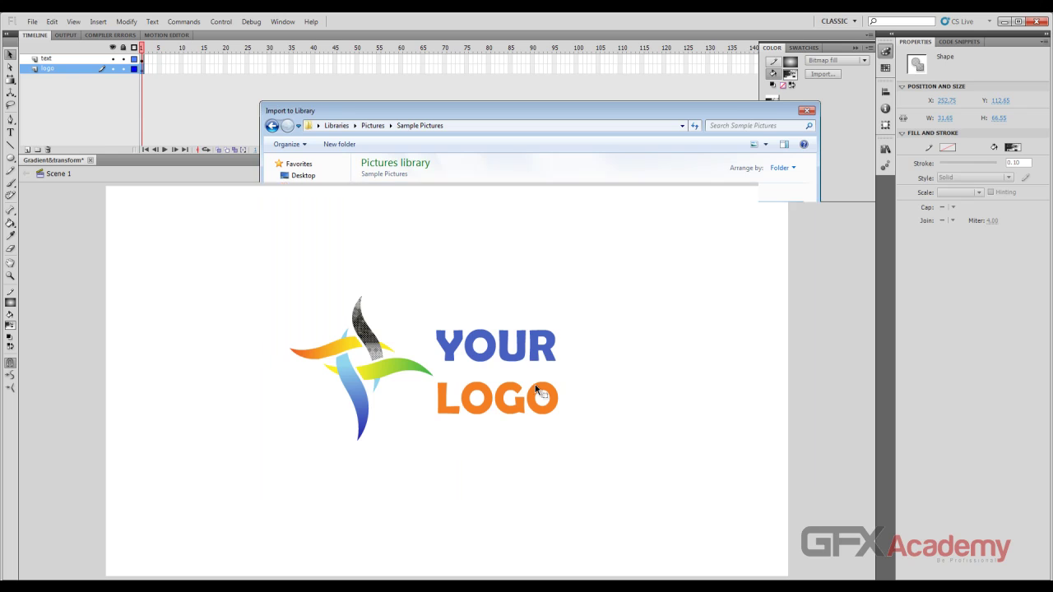
Try stretching the edges of the bitmap-filled shape outward across the logo text, and undo the distortions.
left_click_drag(370, 329, 586, 258)
key("ctrl+z")
left_click(386, 328)
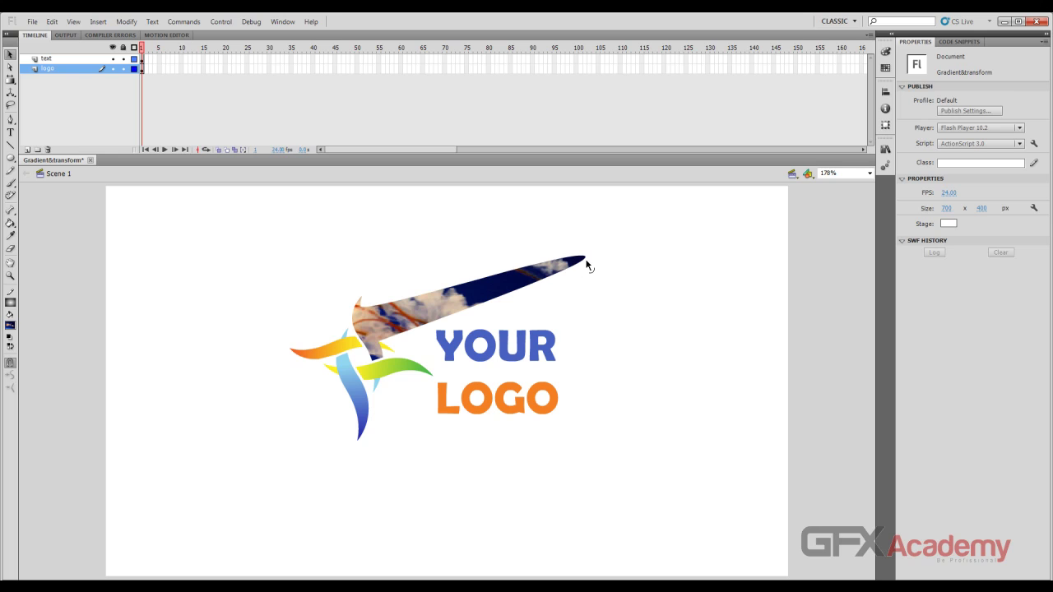
left_click_drag(380, 338, 584, 444)
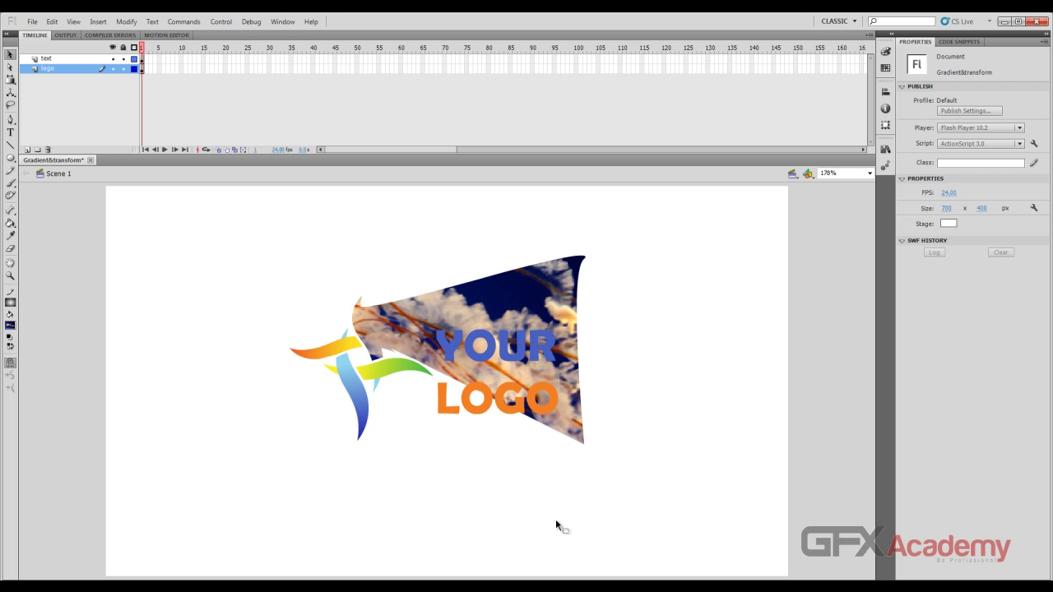
key("ctrl+z")
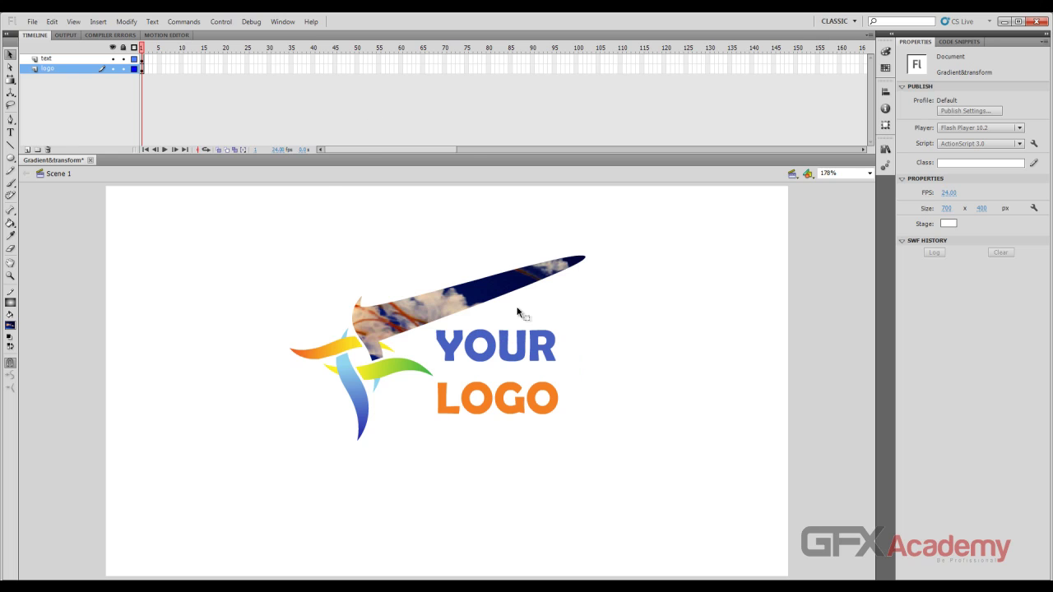
key("ctrl+z")
Switch to Photoshop and create a new 105 × 24 pixel RGB document with a white background.
left_click(447, 575)
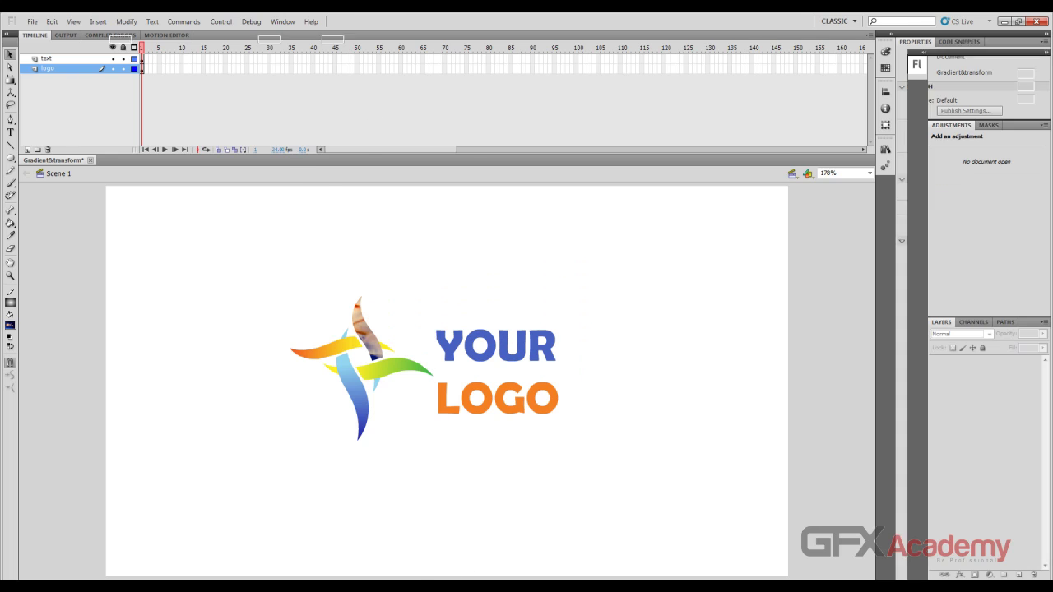
key("ctrl+n")
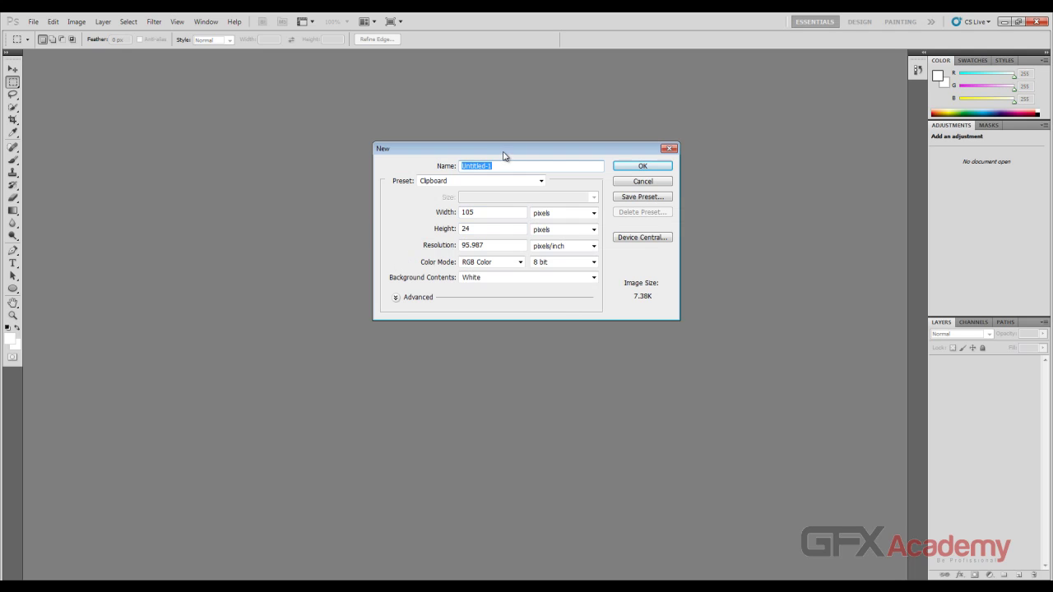
left_click_drag(504, 156, 452, 180)
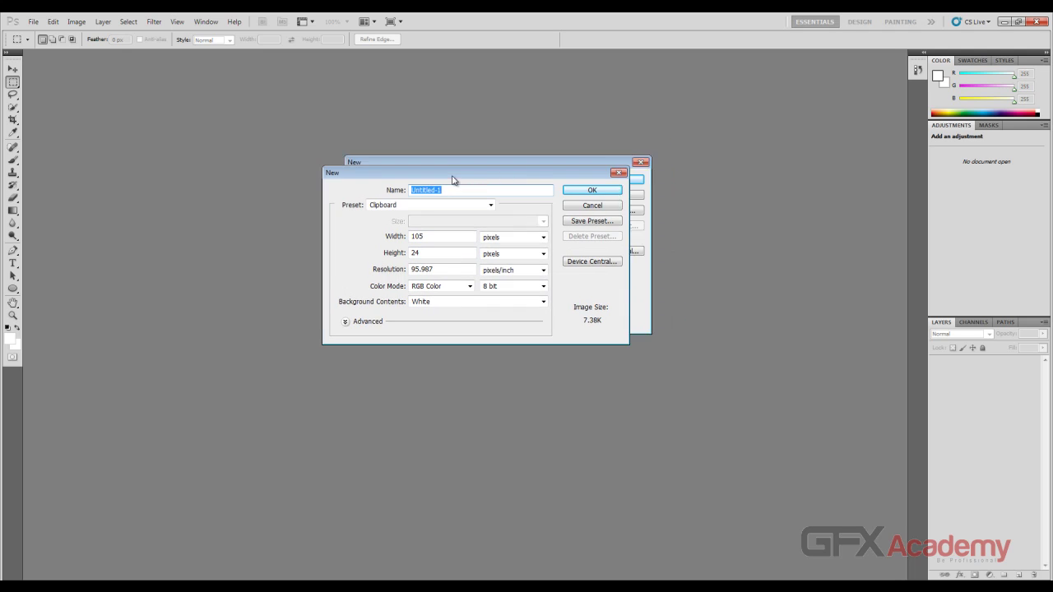
left_click(571, 192)
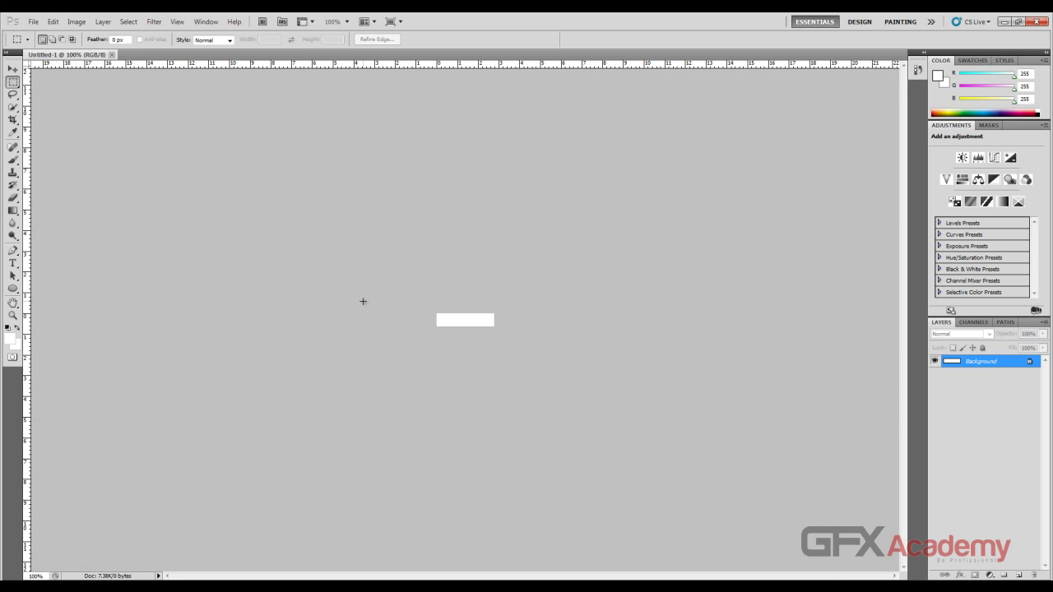
Resize the new image to a height of 105 pixels, making it square.
left_click(77, 21)
left_click(122, 101)
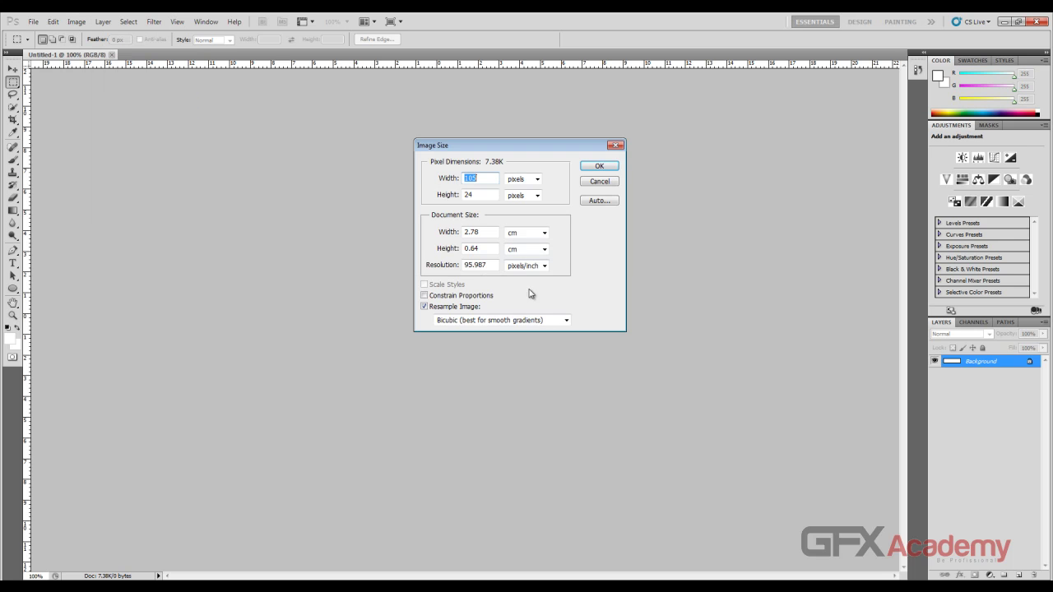
double_click(481, 196)
type("105")
key("Return")
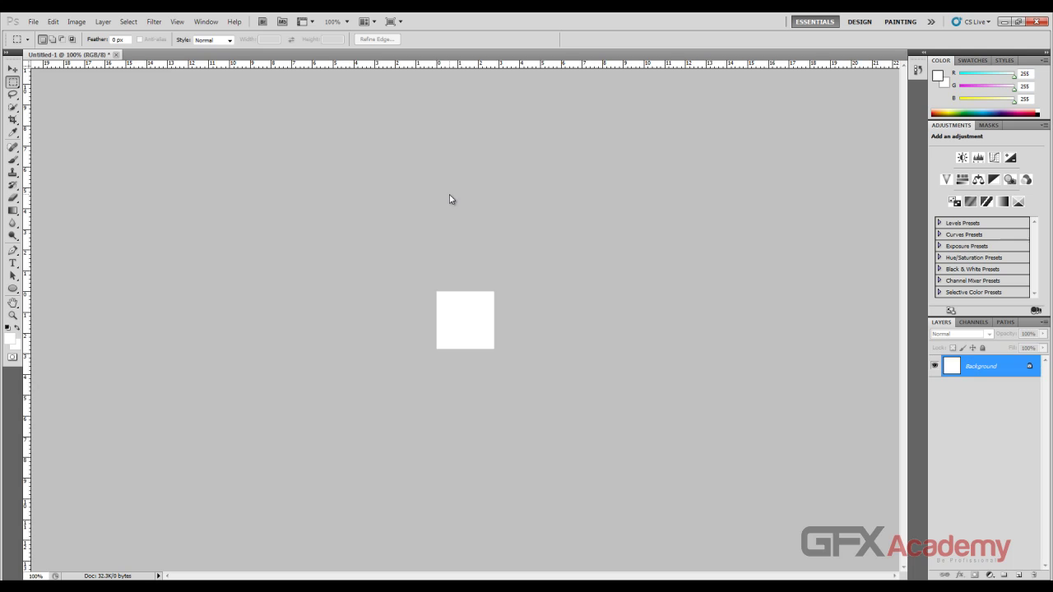
Draw a circle with the Ellipse tool that spans the whole square canvas as a shape layer.
key("ctrl+equal")
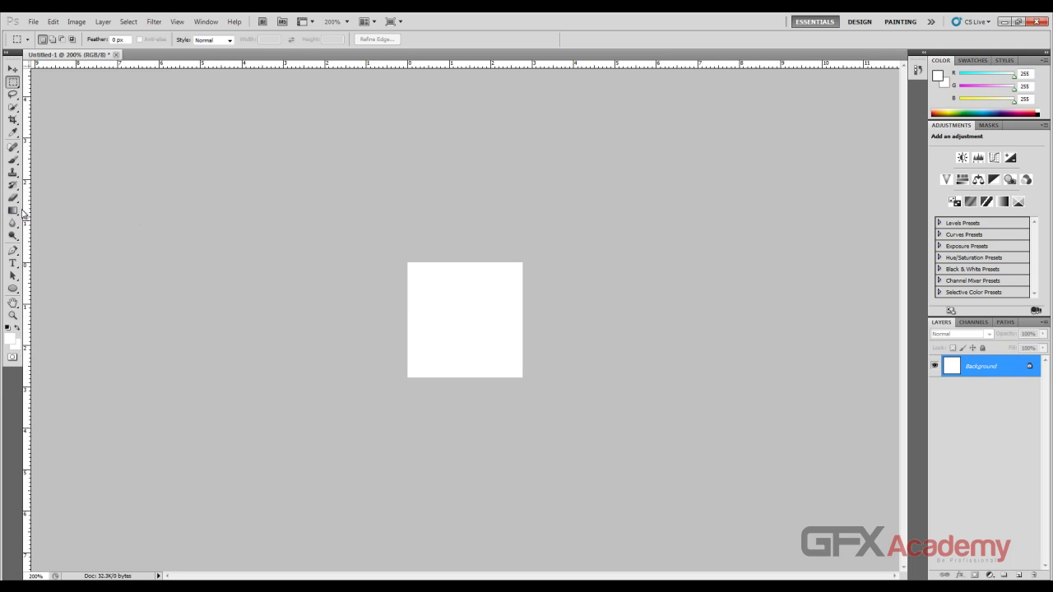
left_click(13, 289)
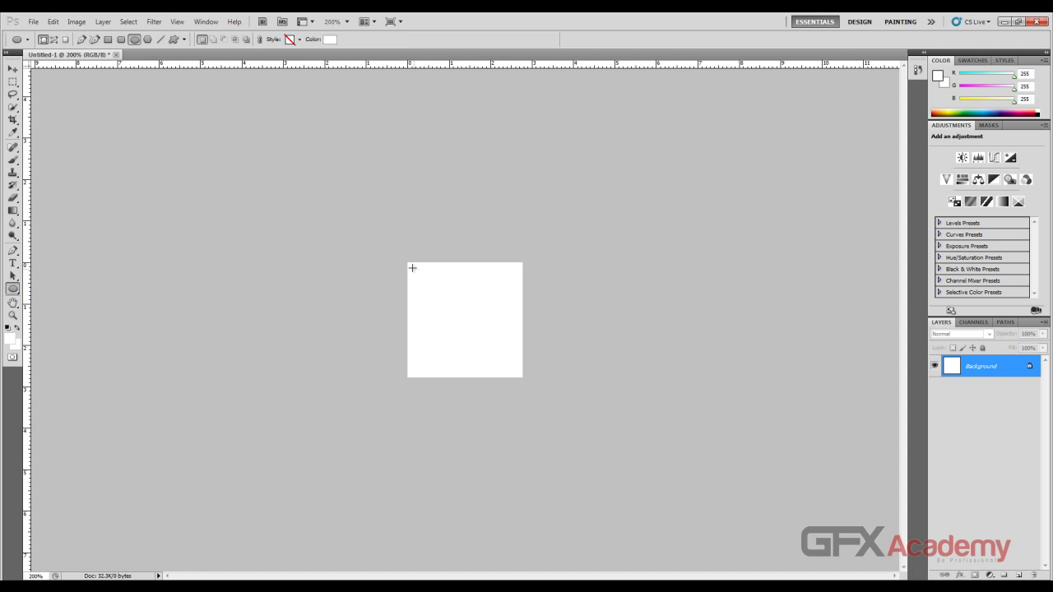
left_click_drag(408, 265, 520, 378)
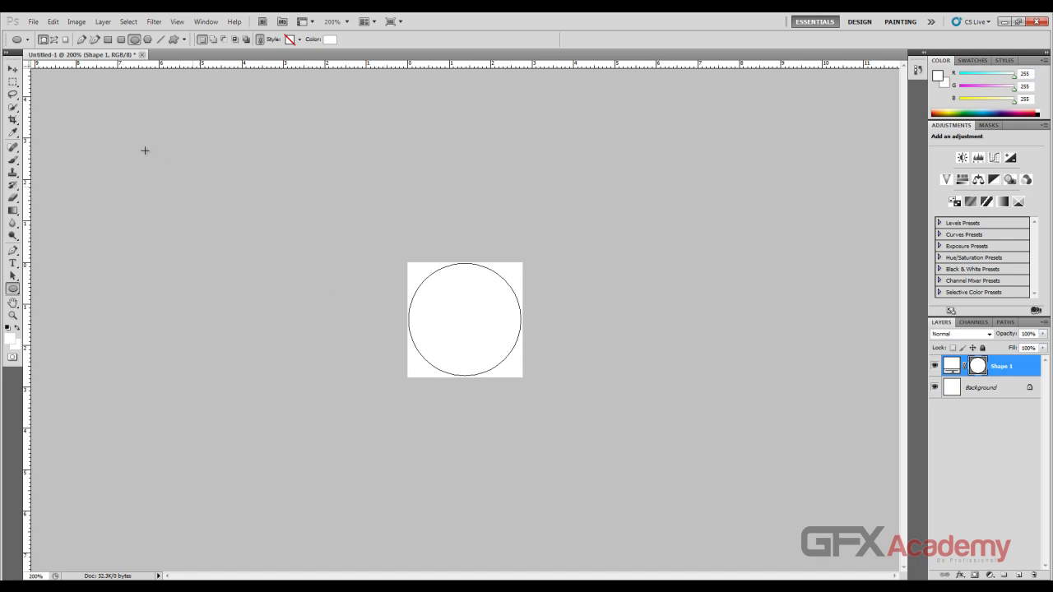
Add a Gradient Overlay layer style to the circle's shape layer and set its style to Radial.
left_click(12, 70)
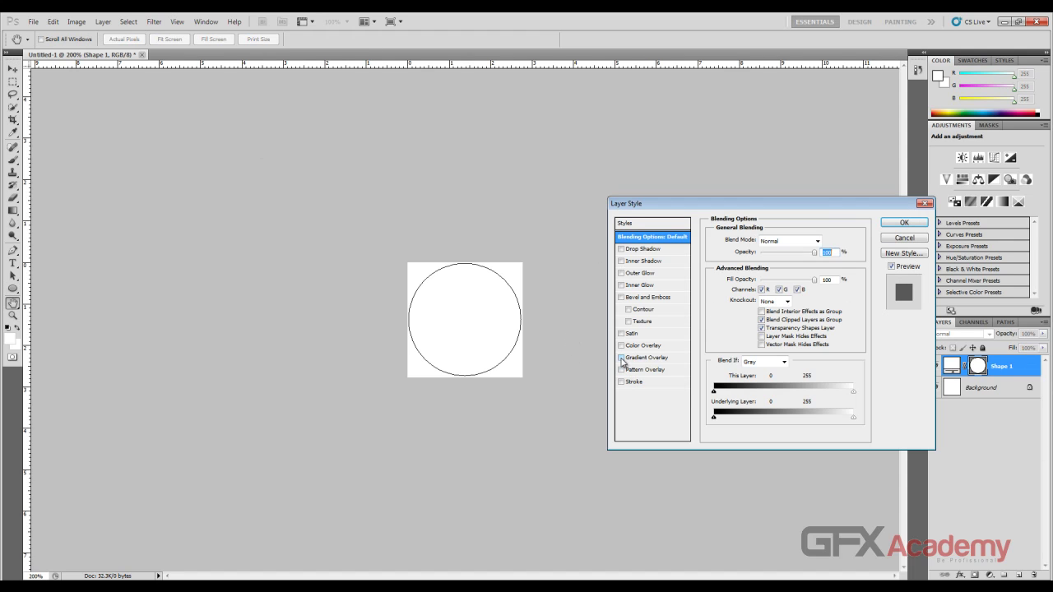
left_click(622, 358)
left_click(638, 364)
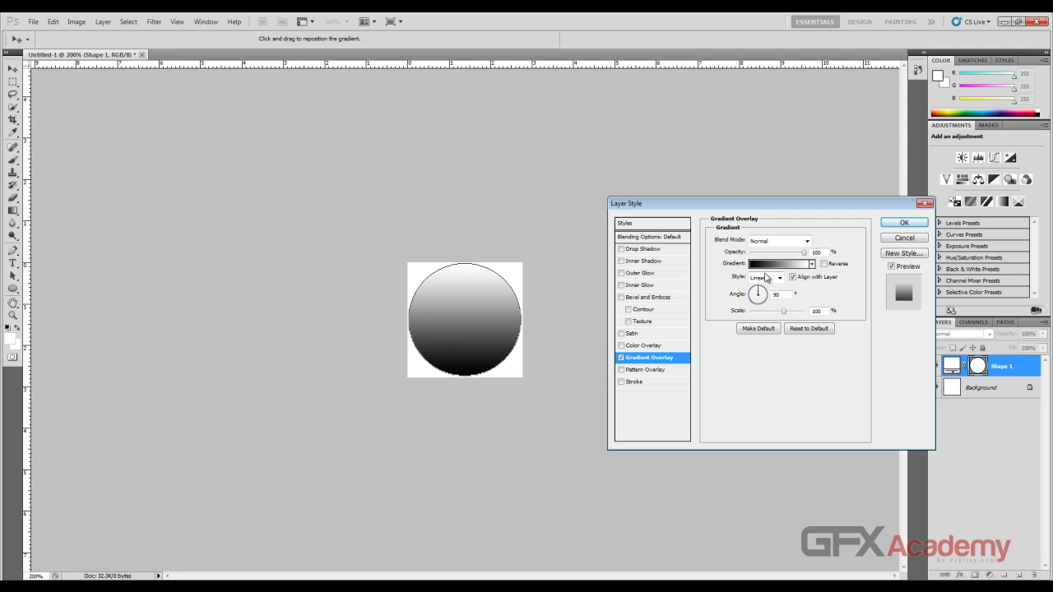
left_click(781, 280)
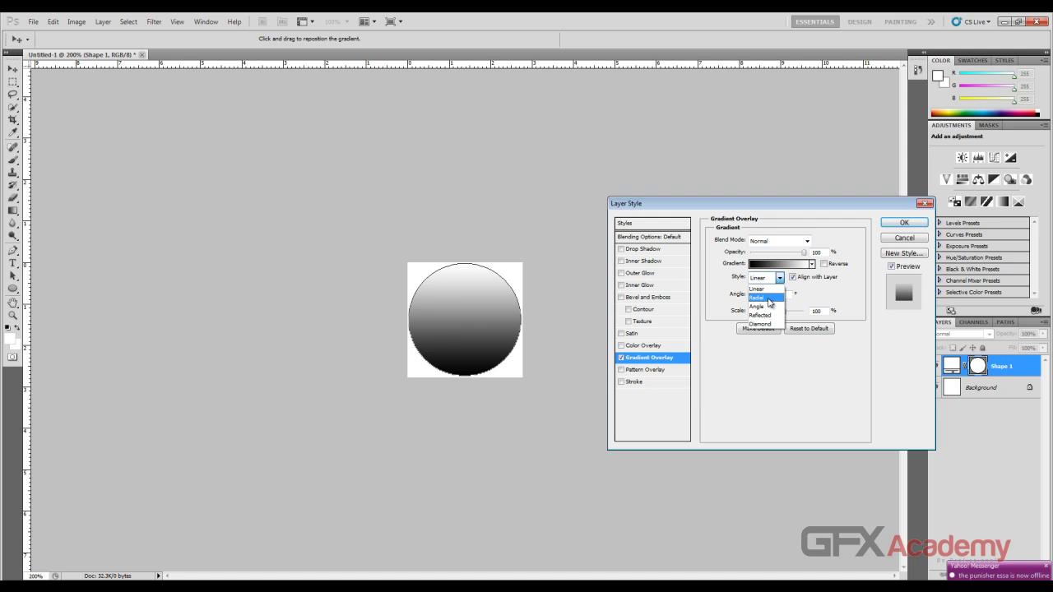
left_click(770, 301)
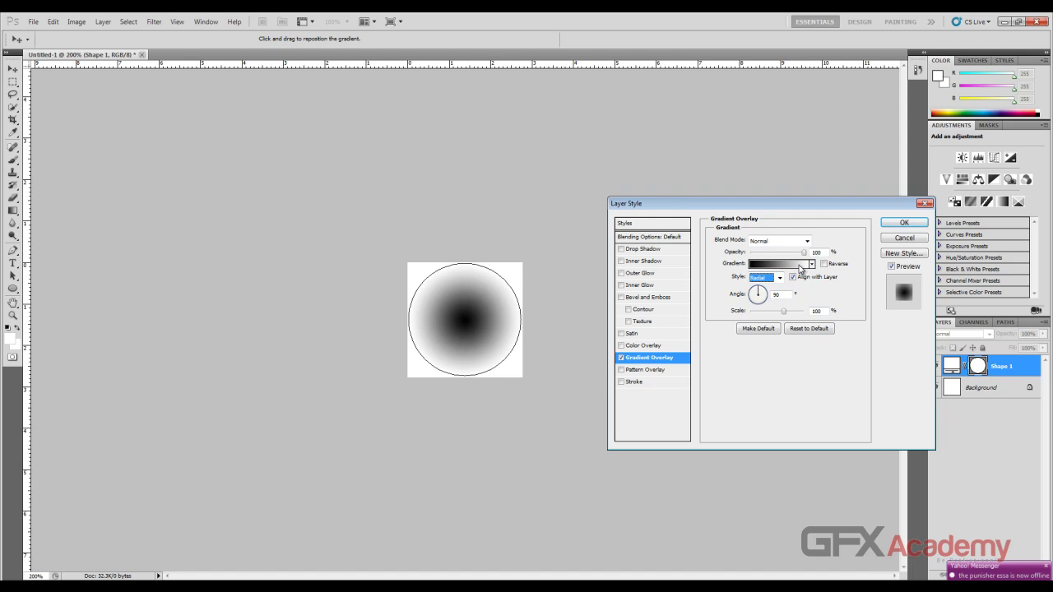
Open the overlay's gradient for editing and try adding a black color stop, moving it to the 48% location.
left_click(781, 265)
left_click_drag(516, 120, 227, 174)
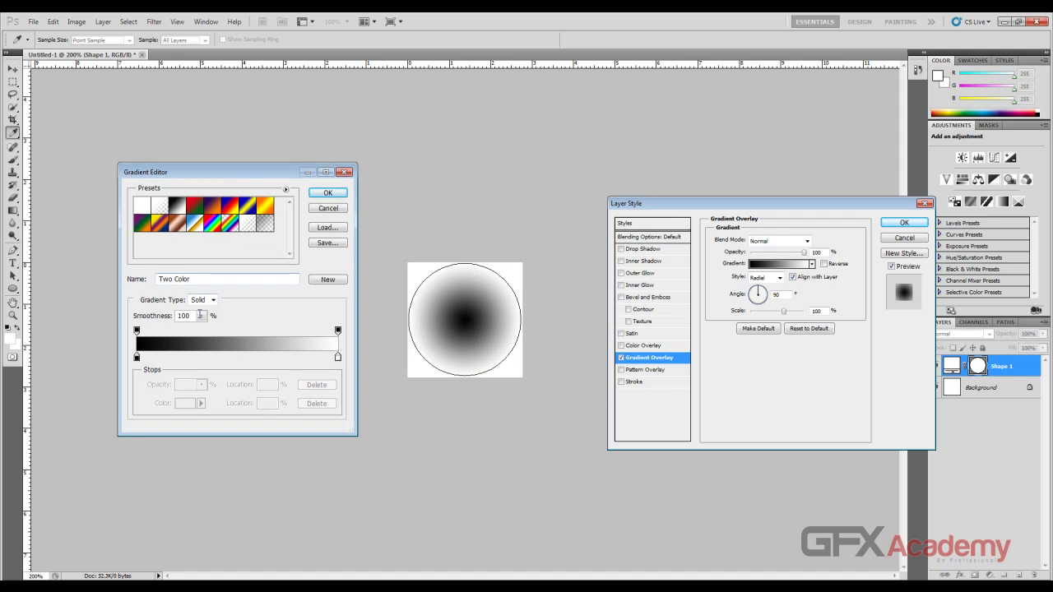
left_click(295, 357)
left_click_drag(296, 357, 297, 357)
double_click(297, 357)
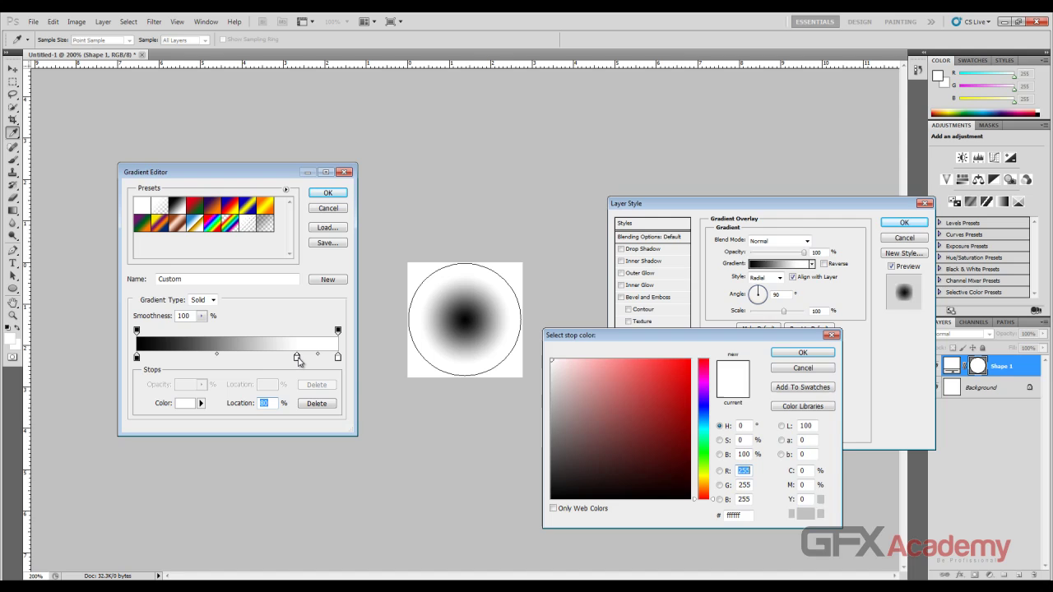
left_click_drag(613, 465, 548, 501)
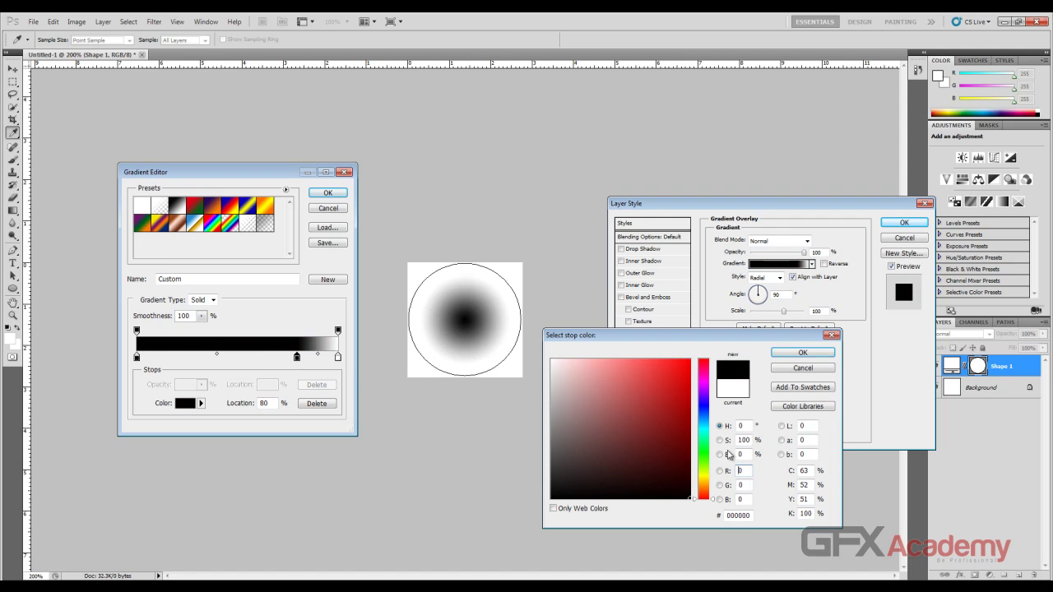
left_click(788, 357)
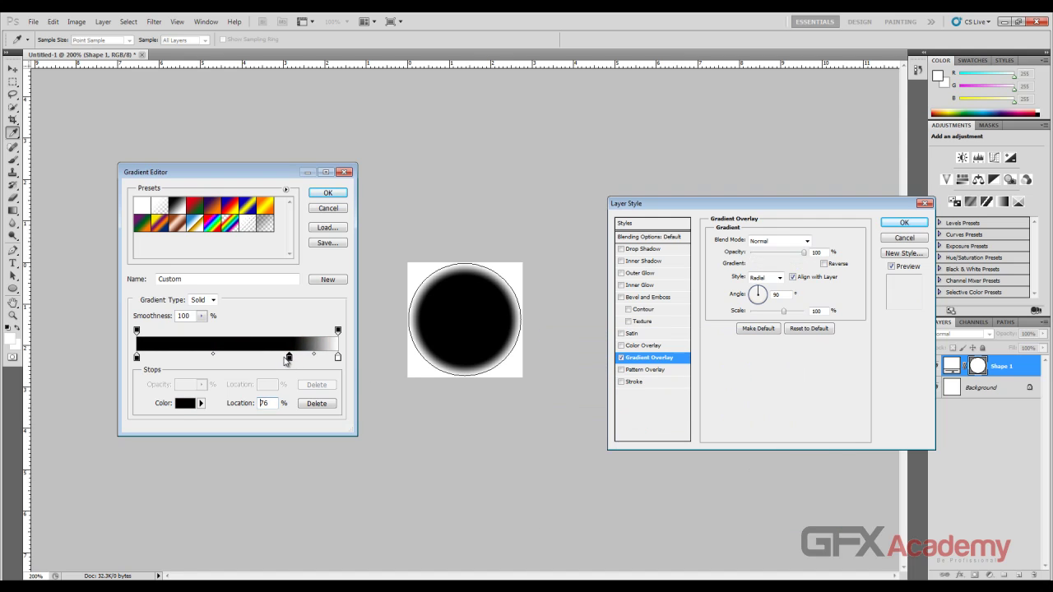
left_click_drag(297, 357, 233, 360)
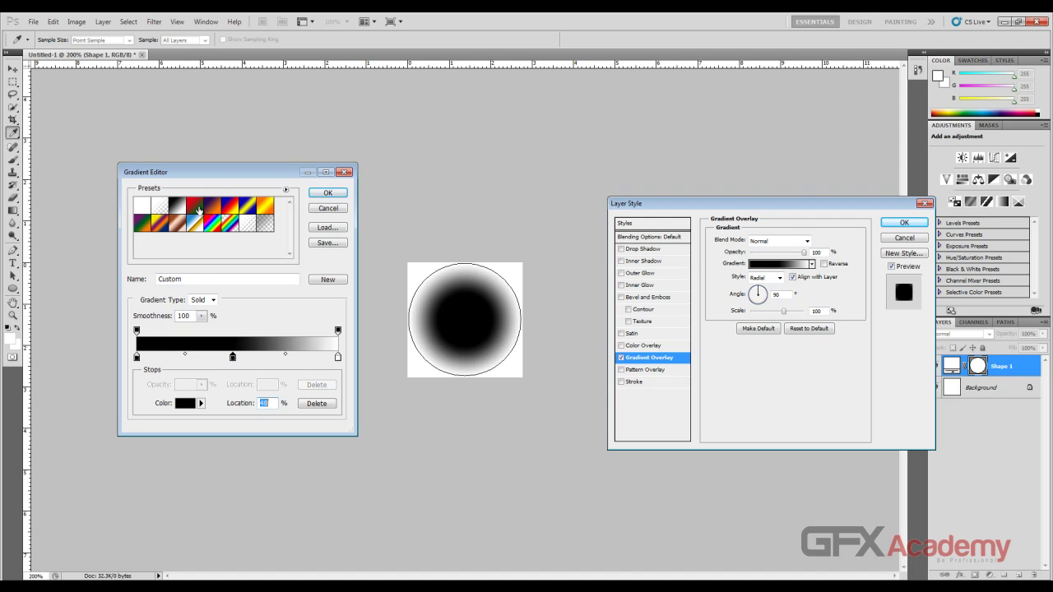
Try the Red, Green and Neutral Density gradient presets, choose Copper for the overlay and apply the layer style.
left_click(198, 210)
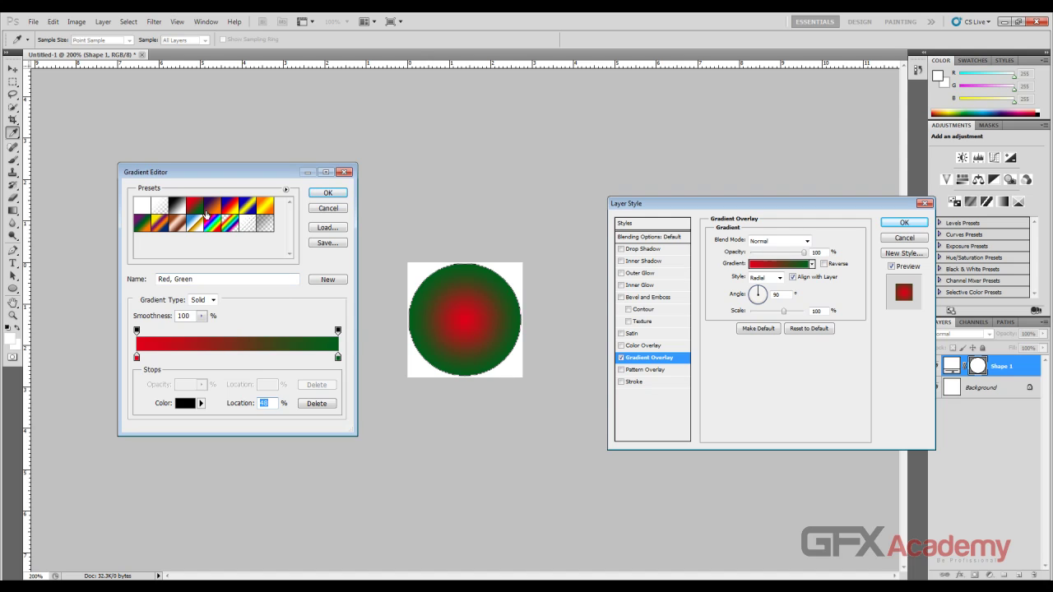
left_click(263, 224)
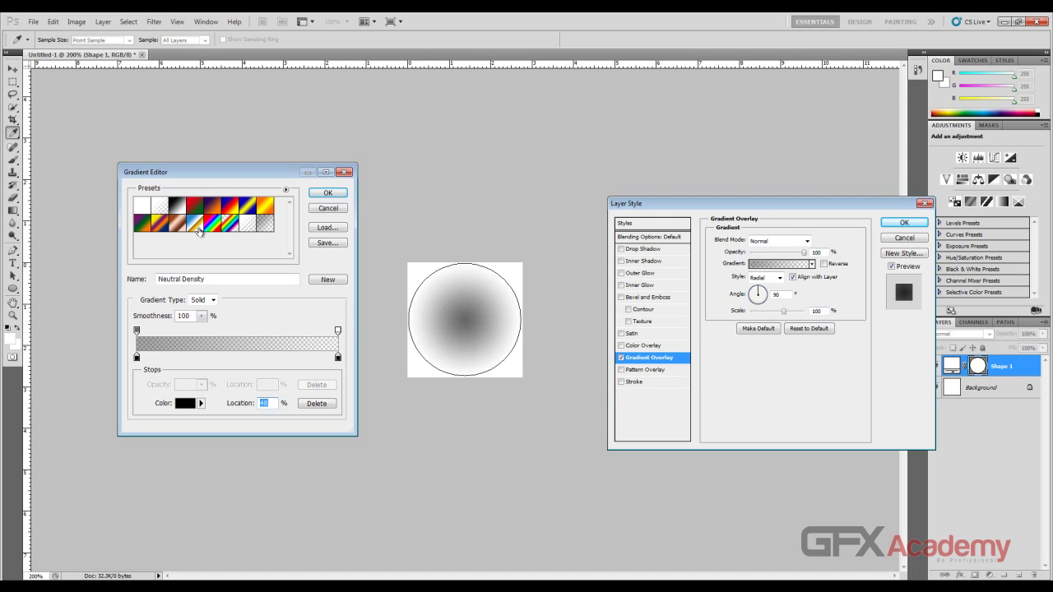
left_click(181, 225)
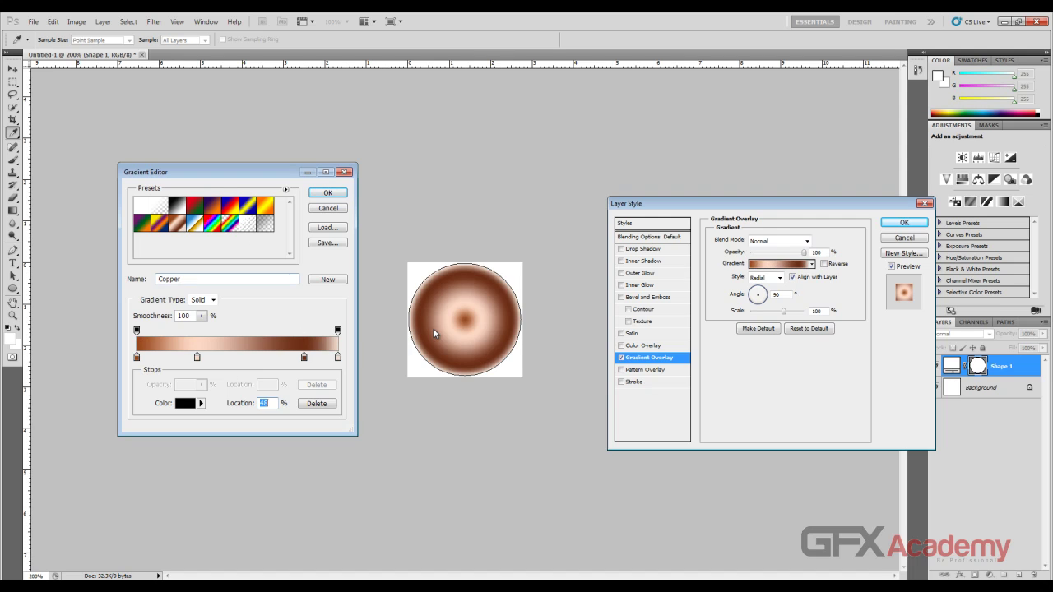
left_click(327, 193)
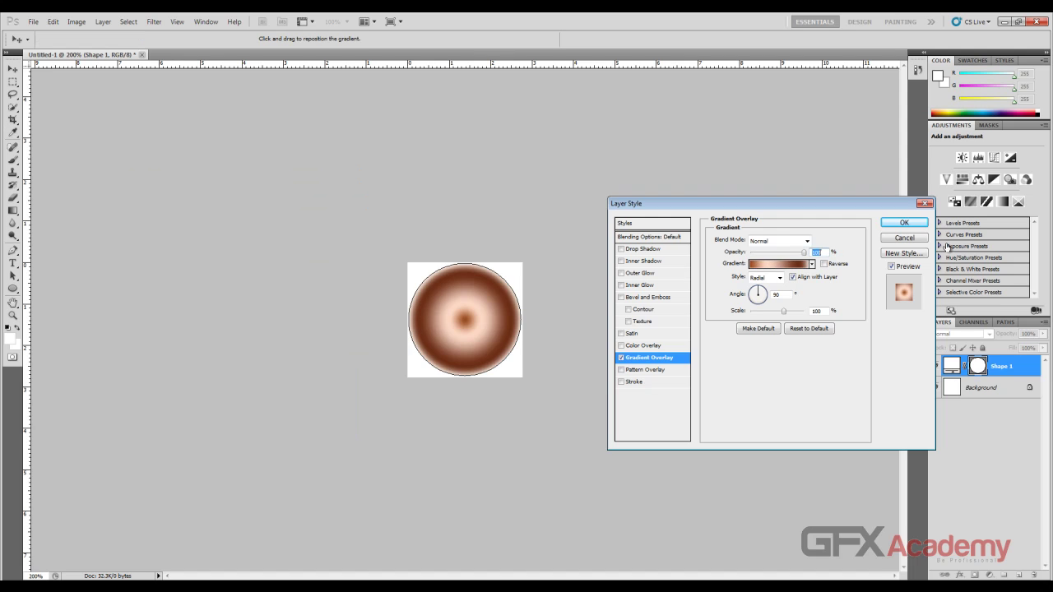
left_click(903, 222)
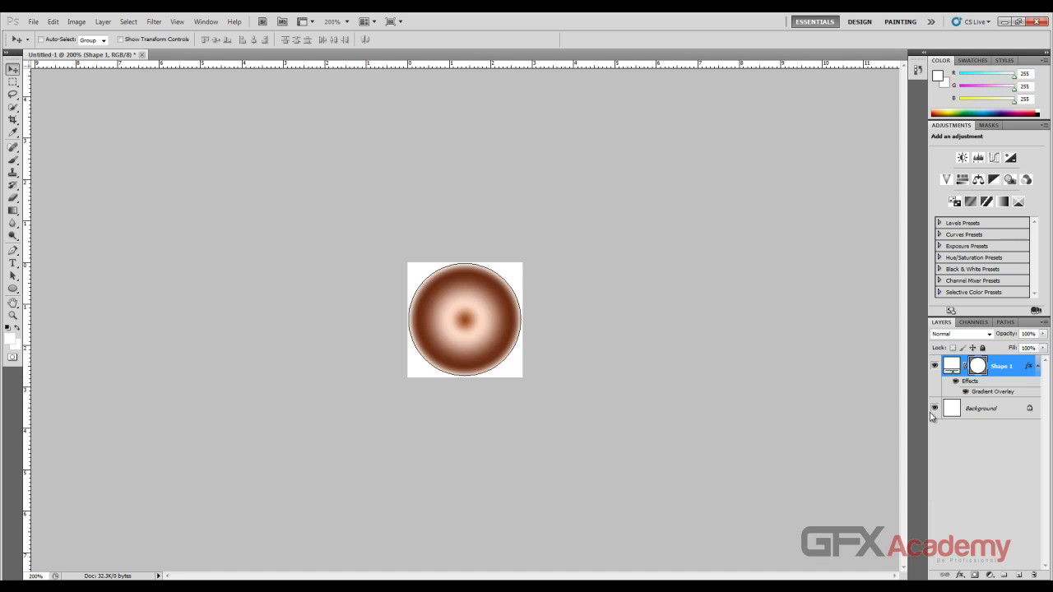
Hide the Background layer so the circle sits on transparency, and collapse the shape layer's effects list.
left_click(934, 409)
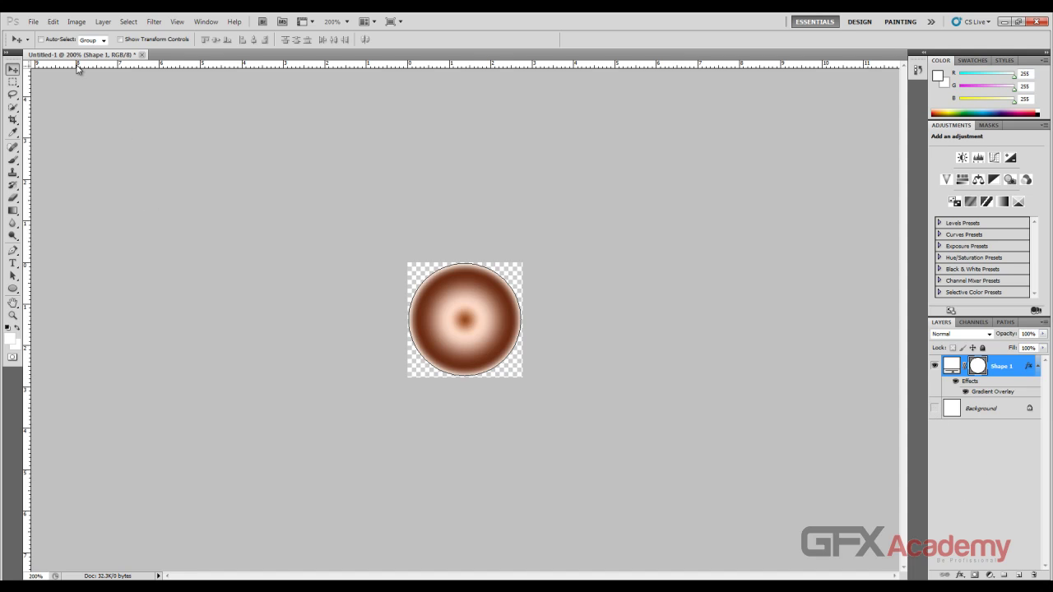
left_click(1010, 409)
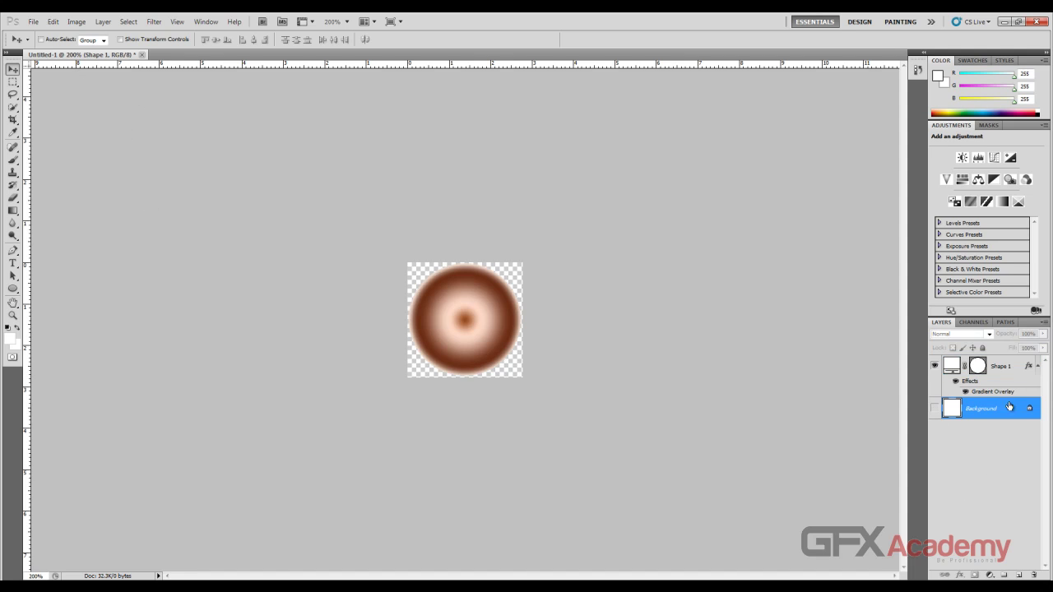
left_click(1038, 367)
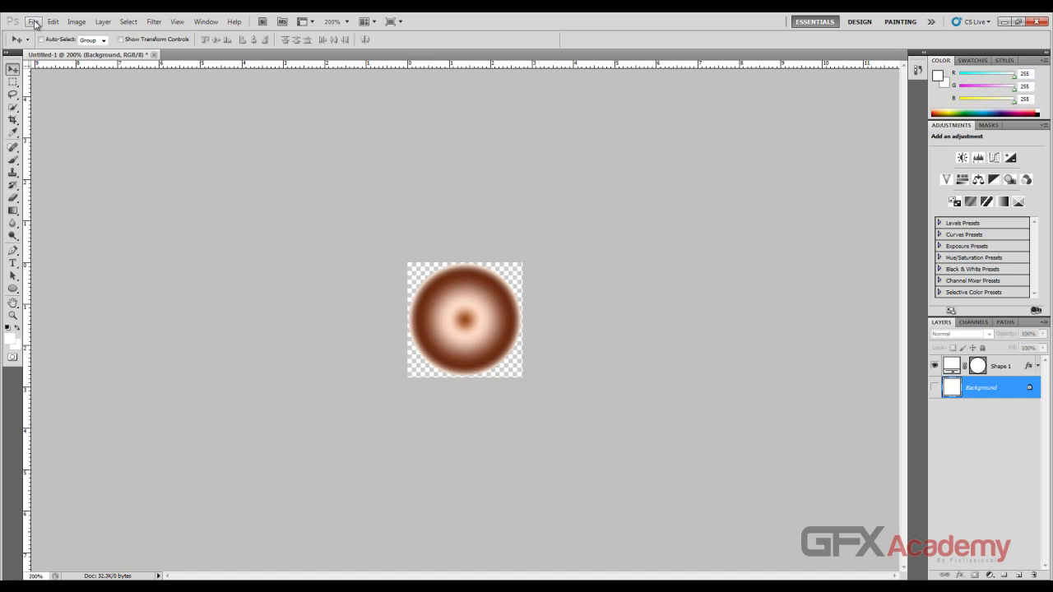
Export the image for web as a PNG-8 with transparency, saving it to the Desktop under the name ard.
left_click(33, 22)
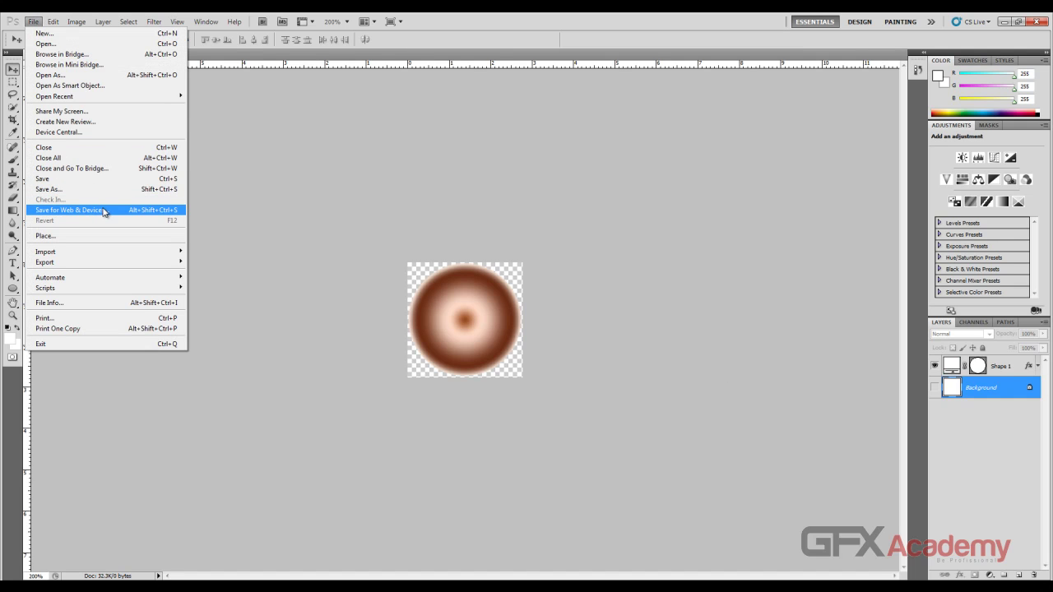
left_click(104, 210)
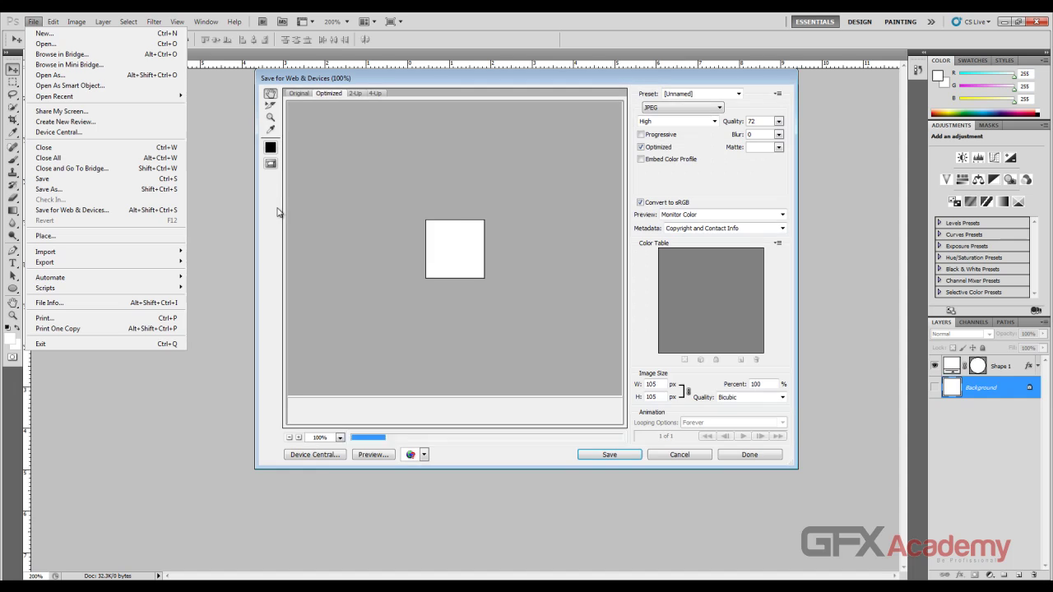
left_click(664, 111)
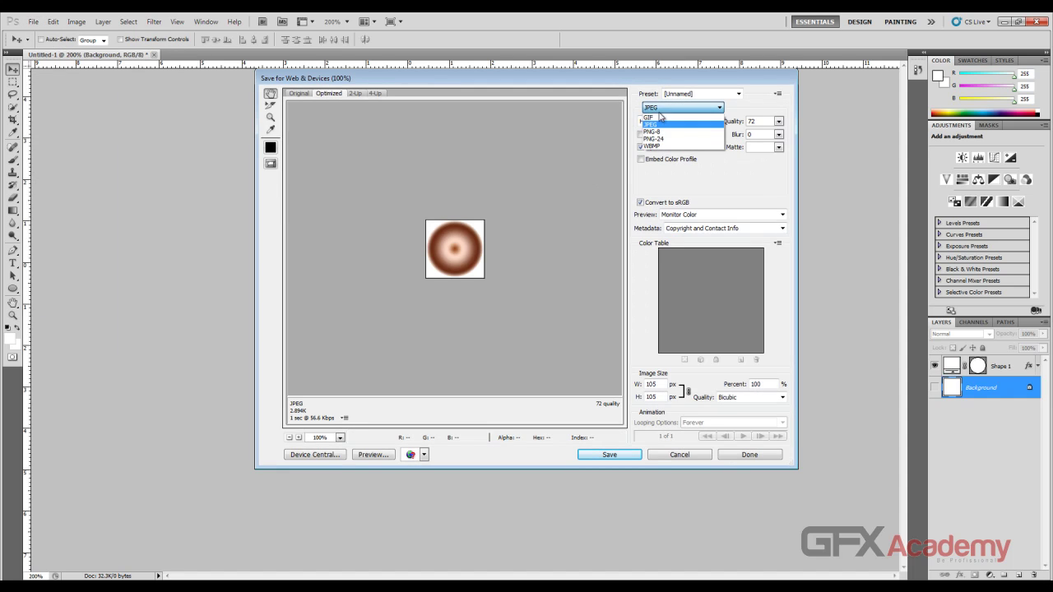
left_click(663, 130)
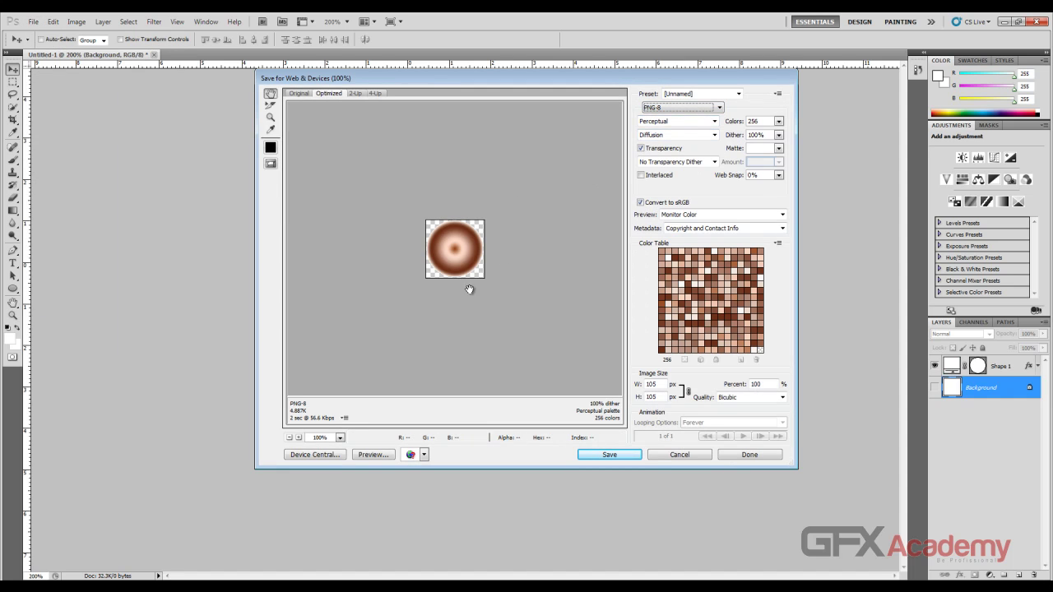
left_click(601, 454)
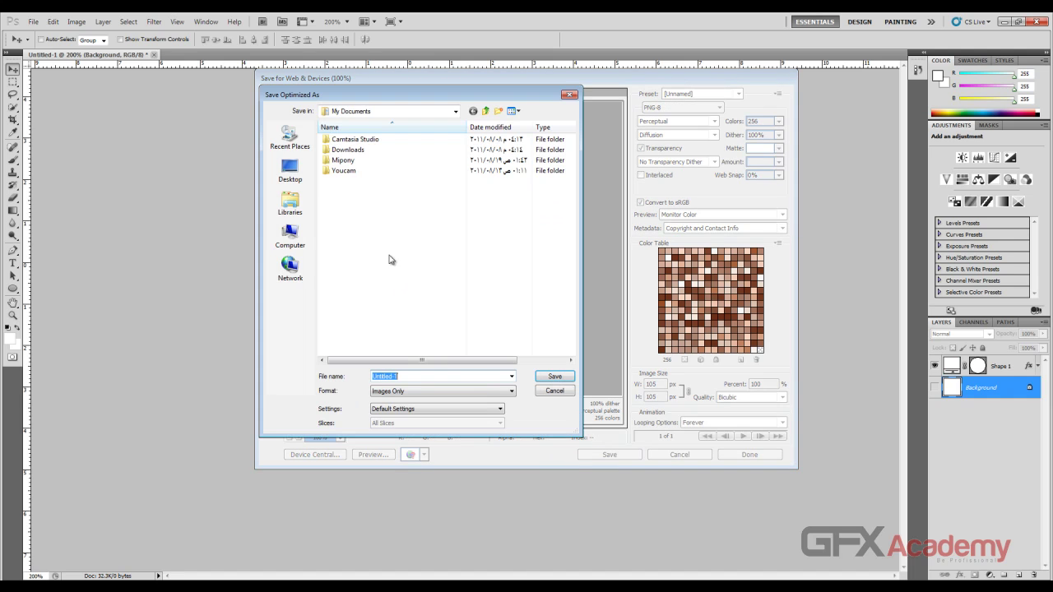
left_click(290, 169)
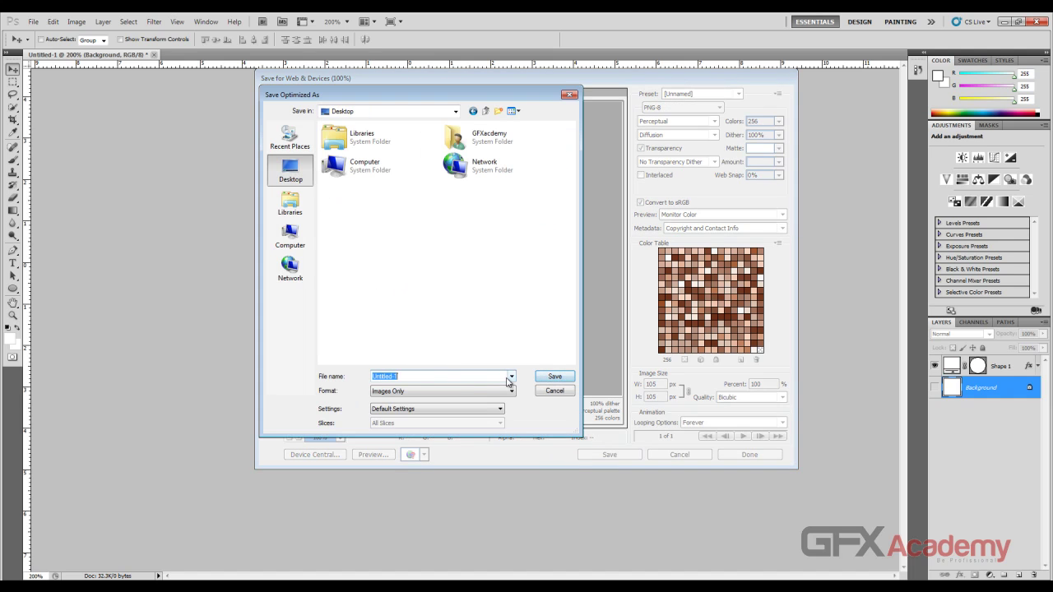
type("ard")
left_click(555, 376)
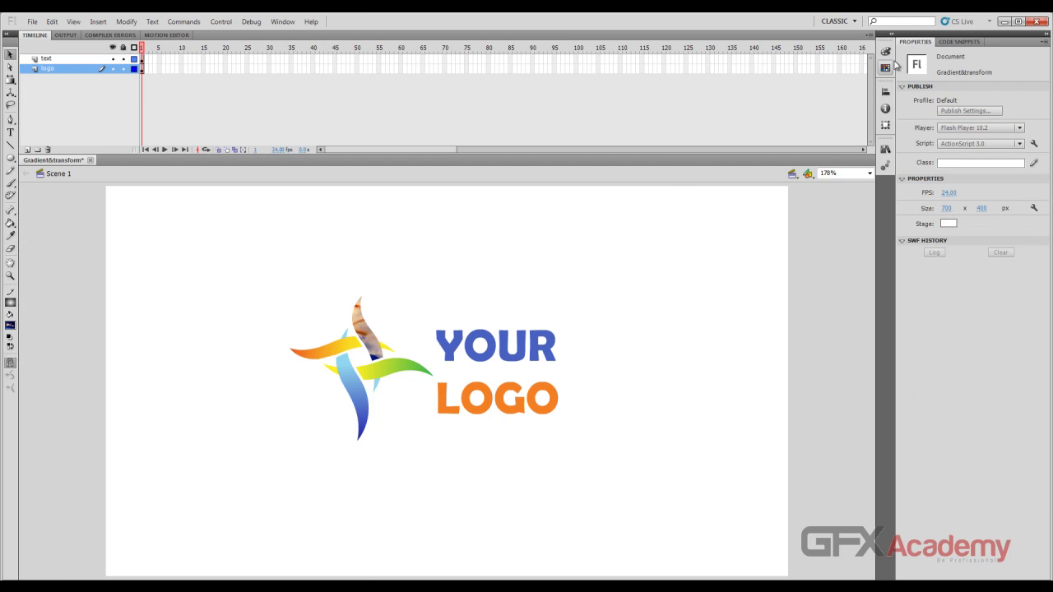
Switch to Flash and import the exported copper circle image from the Desktop as a bitmap for fills.
left_click(885, 53)
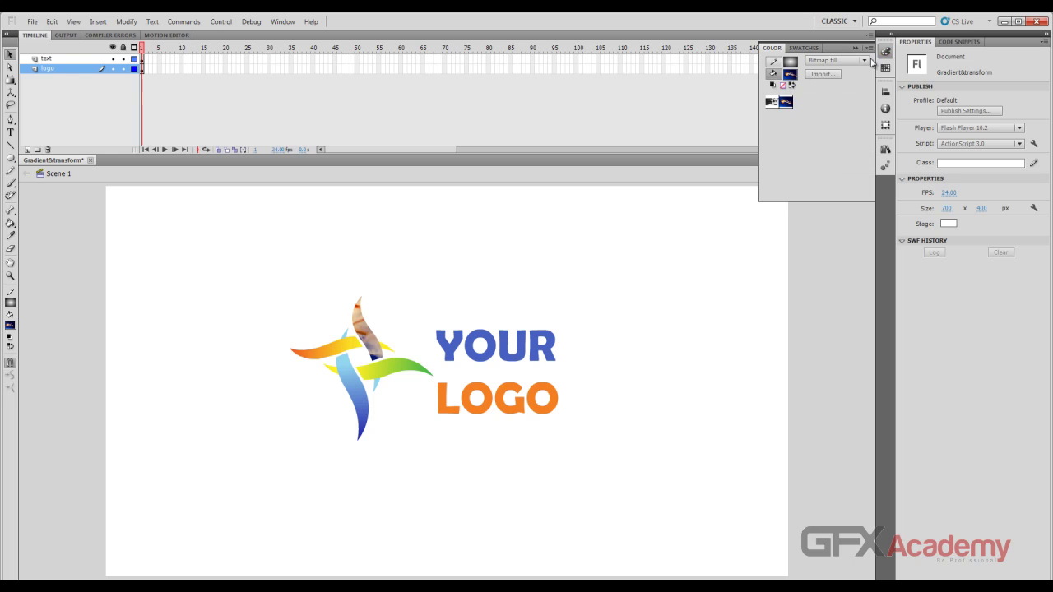
left_click(823, 75)
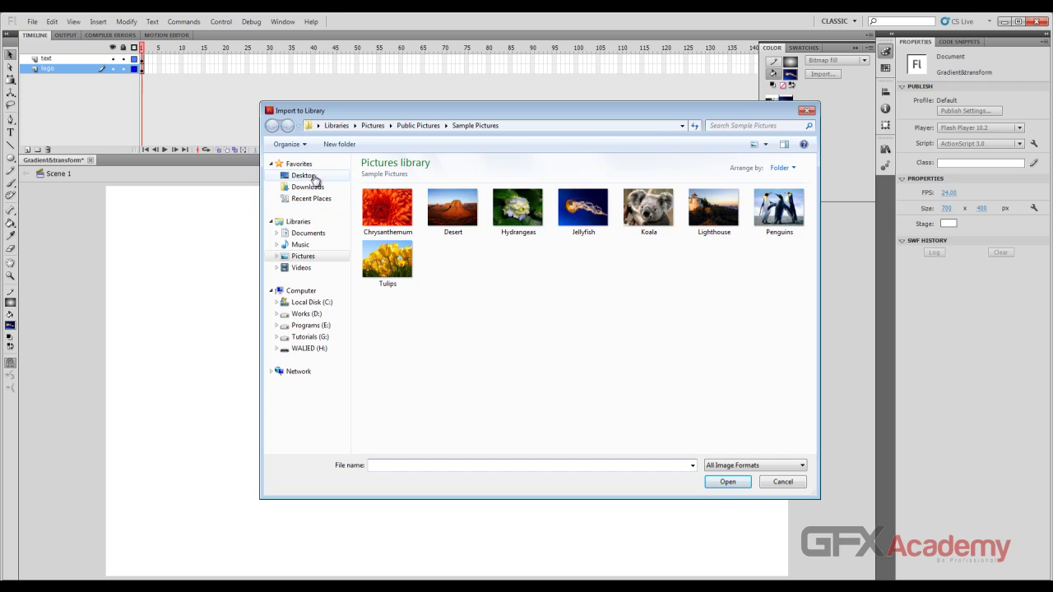
left_click(302, 174)
double_click(648, 185)
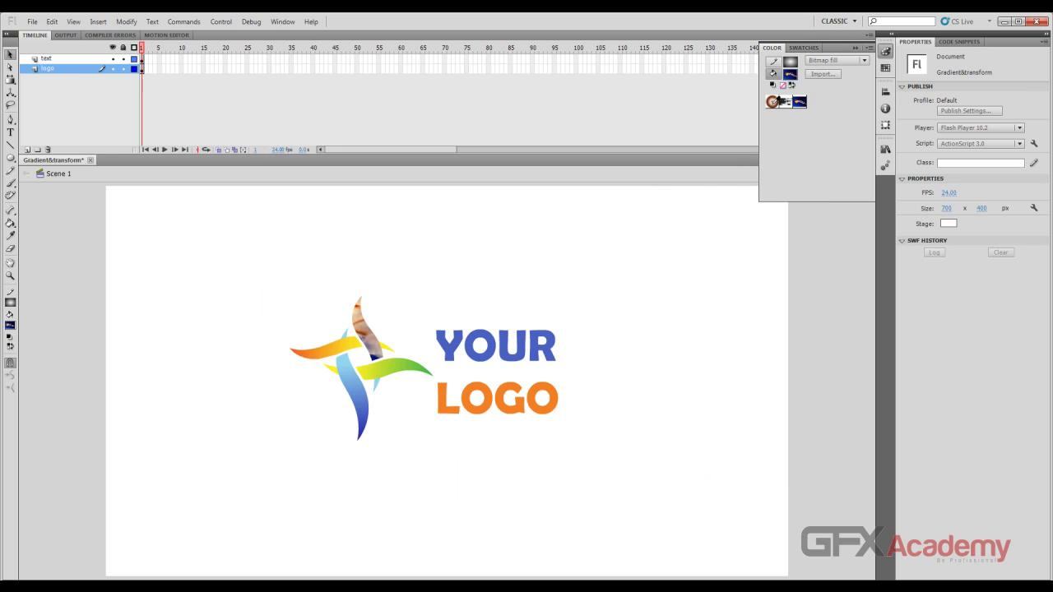
Set the current fill color to the imported copper circle bitmap.
left_click(774, 100)
left_click(773, 63)
left_click(774, 75)
left_click(791, 74)
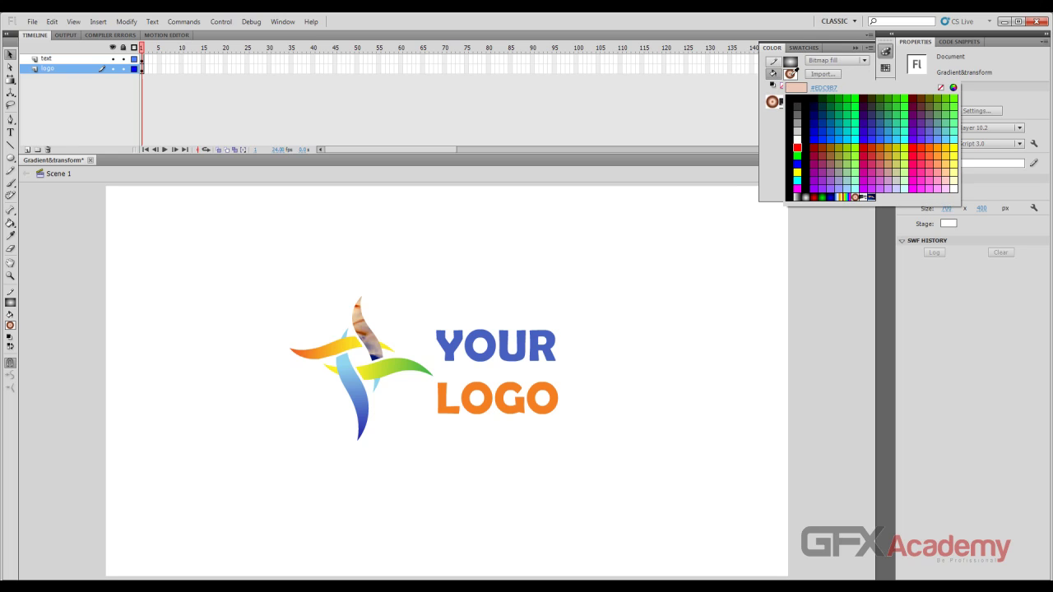
left_click(858, 200)
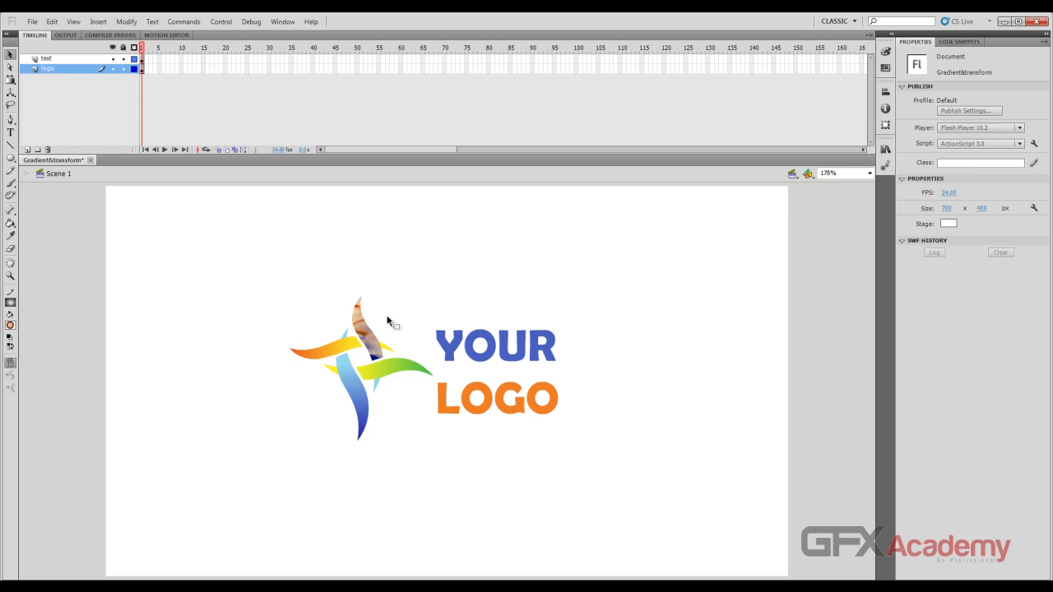
Undo the bitmap fill changes on the logo's upper shape, going back to its gray radial gradient.
left_click(362, 325)
key("ctrl+z")
key("ctrl+z")
key("ctrl+z")
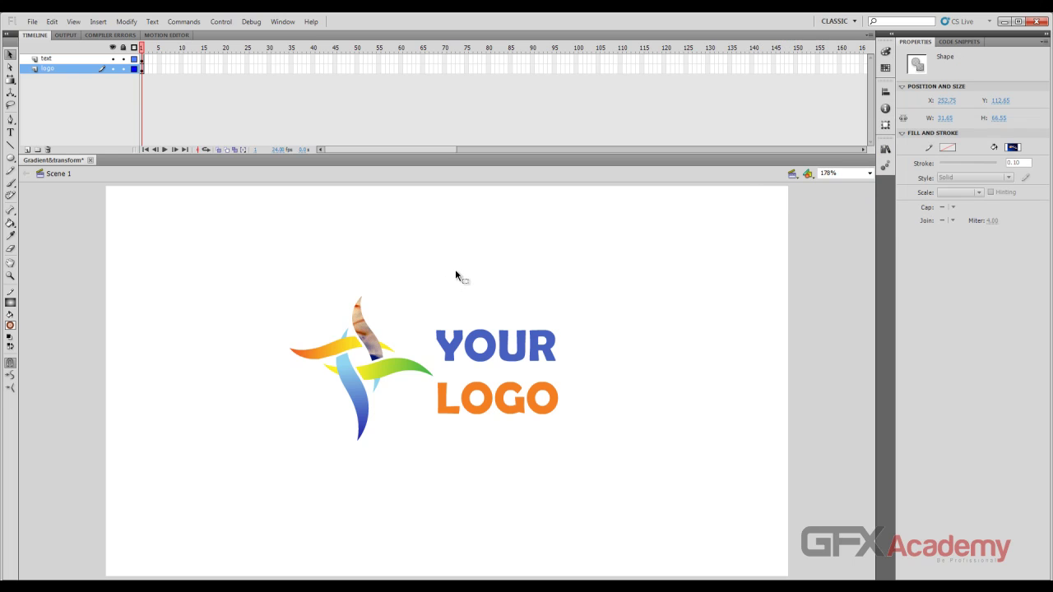
key("ctrl+z")
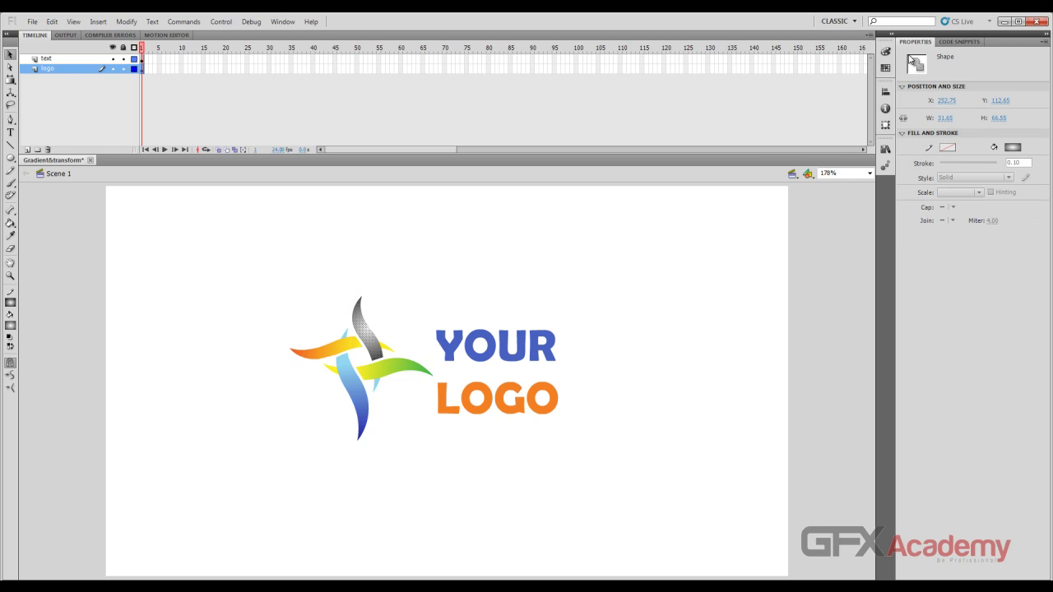
Give the logo's upper shape a bitmap fill, importing the image aaa from the Desktop, and deselect the shape.
left_click(885, 51)
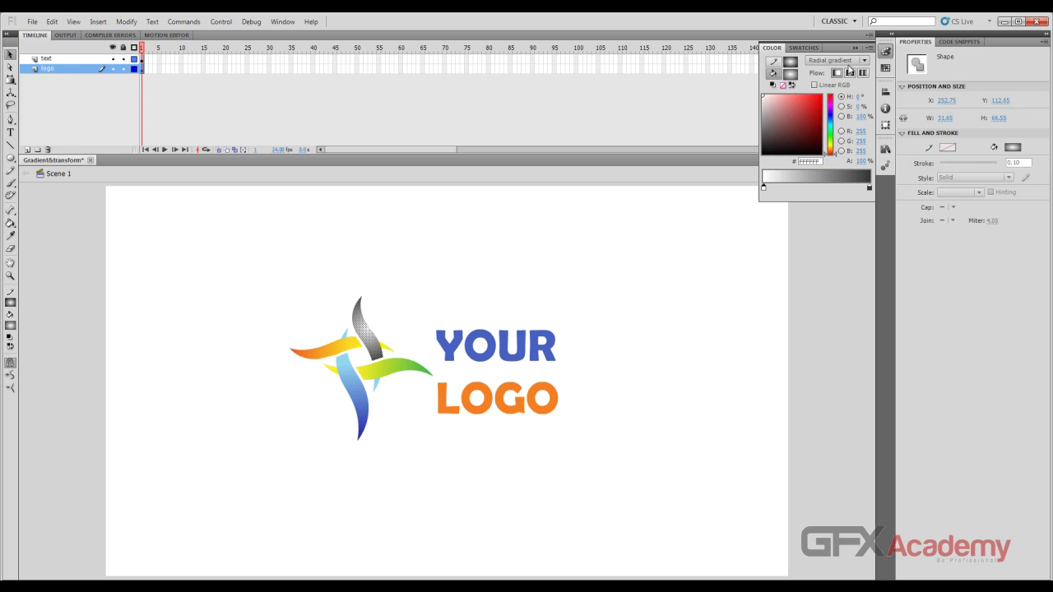
left_click(847, 61)
left_click(831, 121)
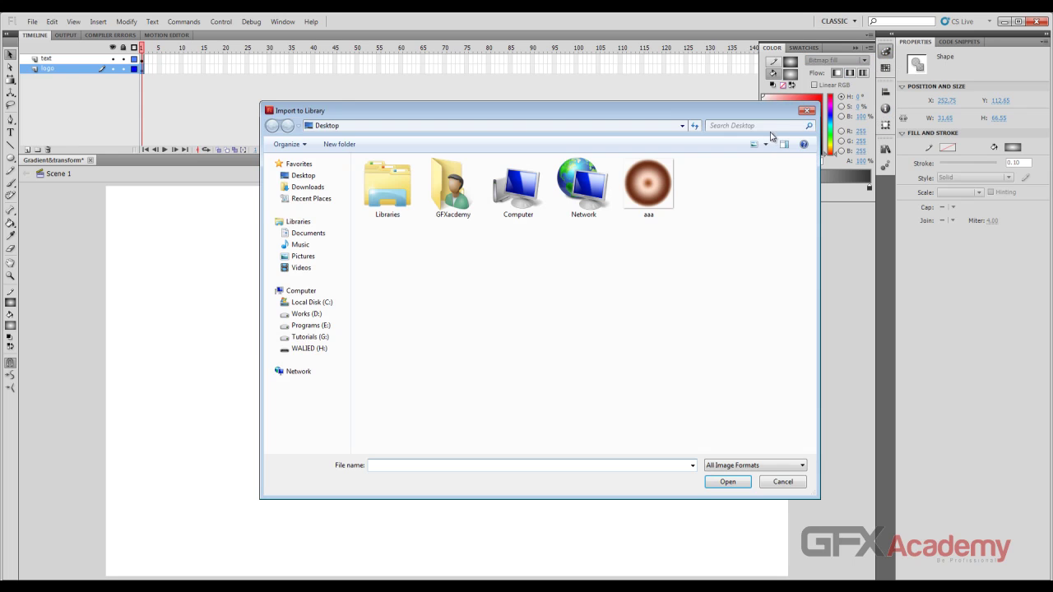
double_click(656, 188)
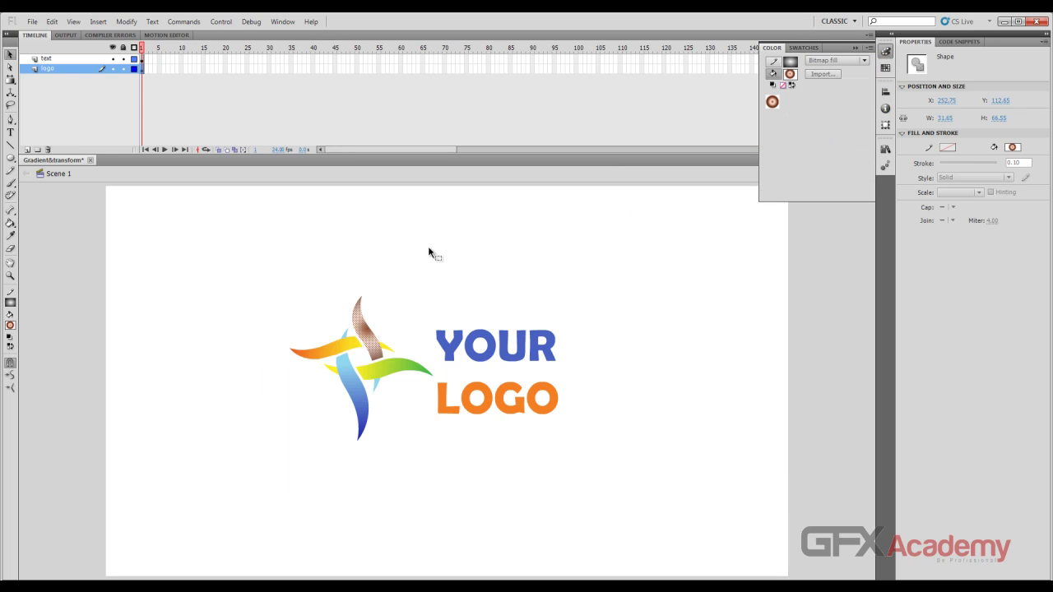
left_click(511, 236)
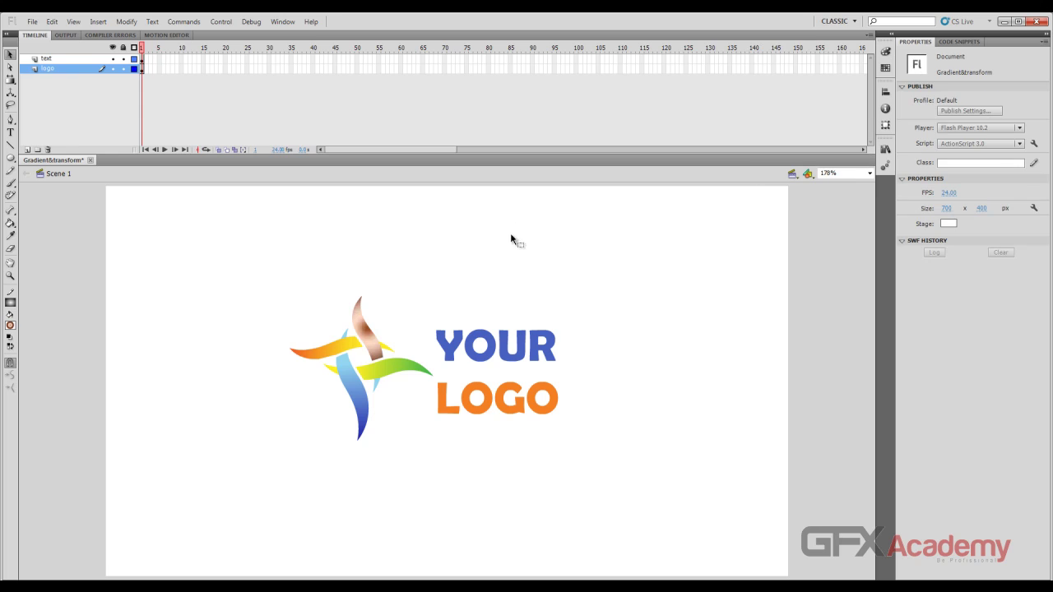
Select the logo's upper shape and try a solid color fill followed by a linear gradient fill on it.
left_click(362, 333)
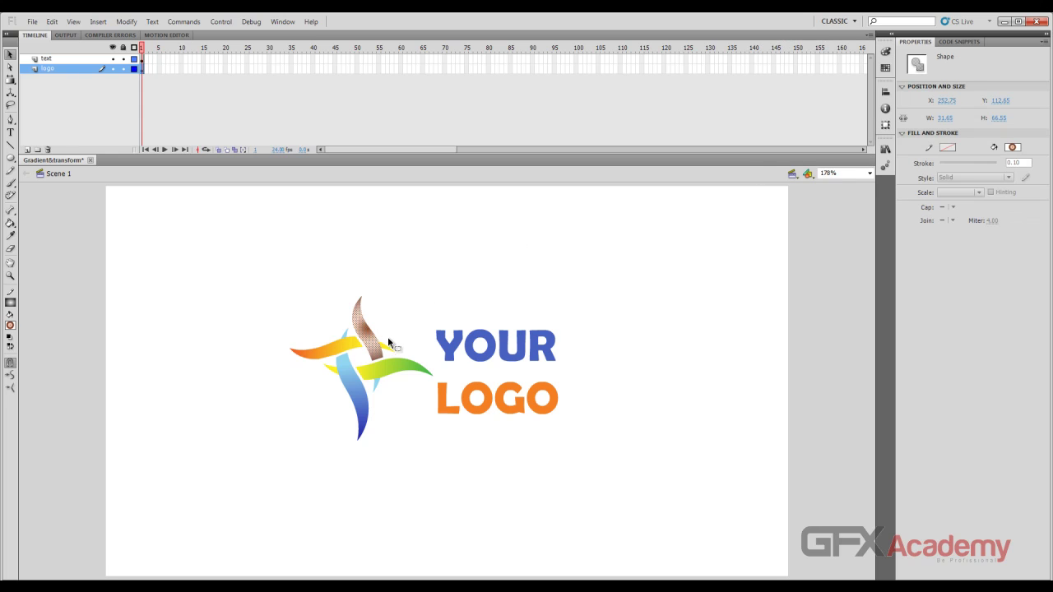
left_click(885, 51)
left_click(865, 61)
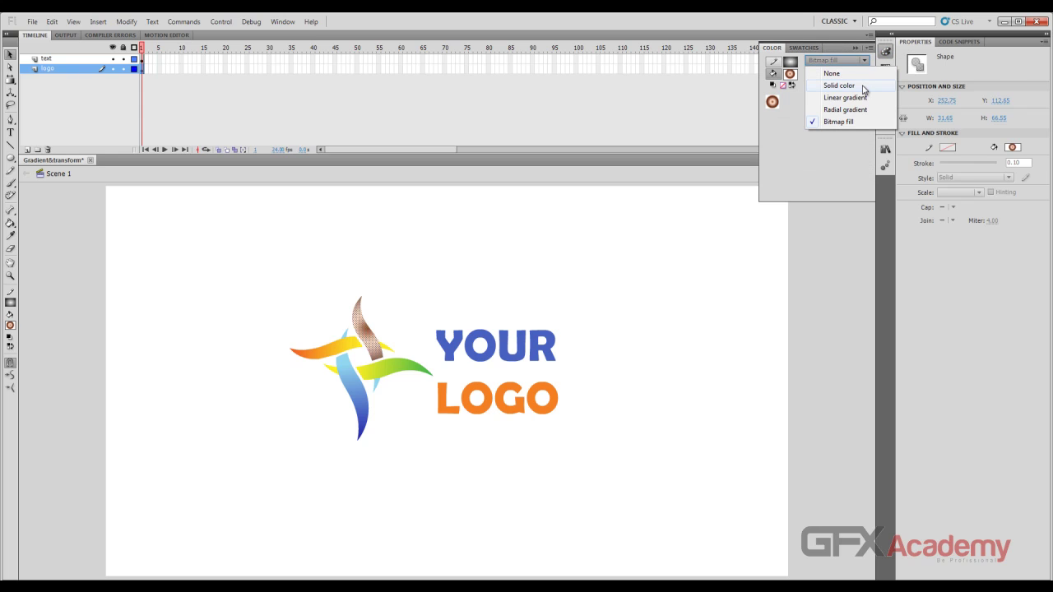
left_click(840, 86)
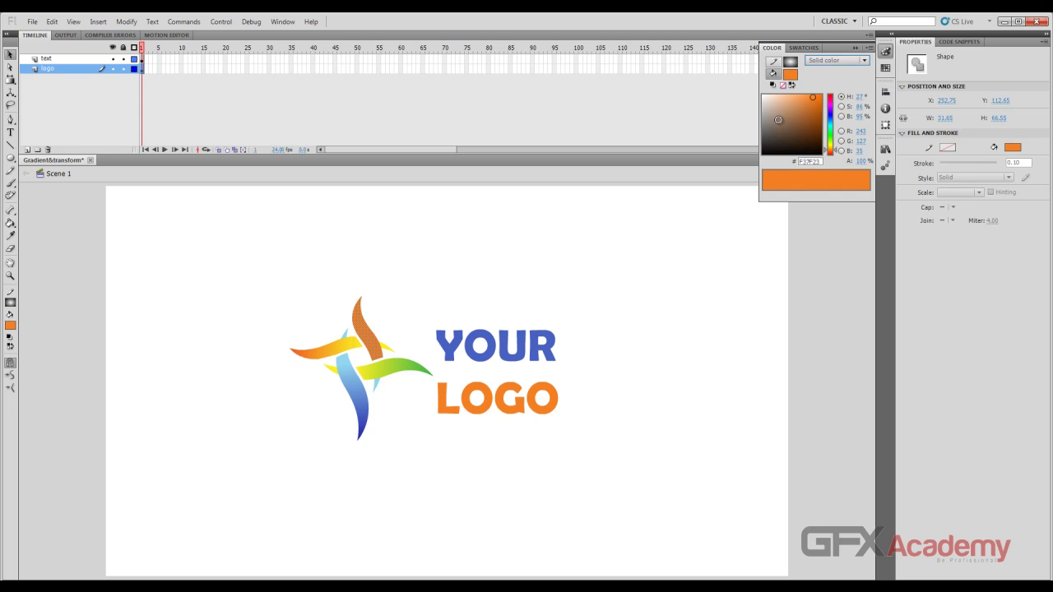
left_click(829, 61)
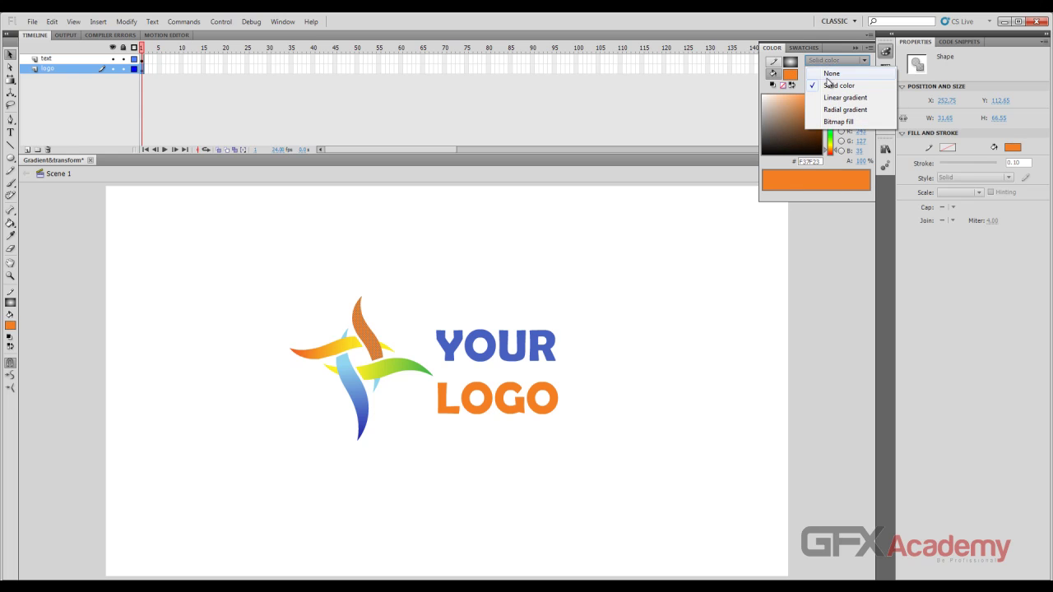
left_click(838, 98)
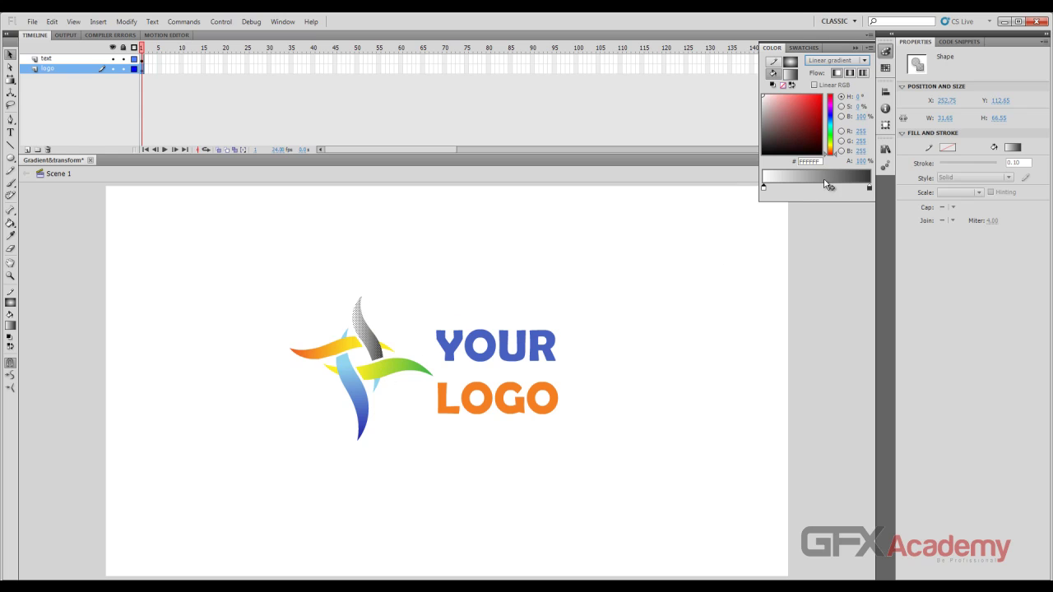
Try a radial gradient on the logo's upper shape, followed by the copper circle bitmap fill.
left_click(864, 62)
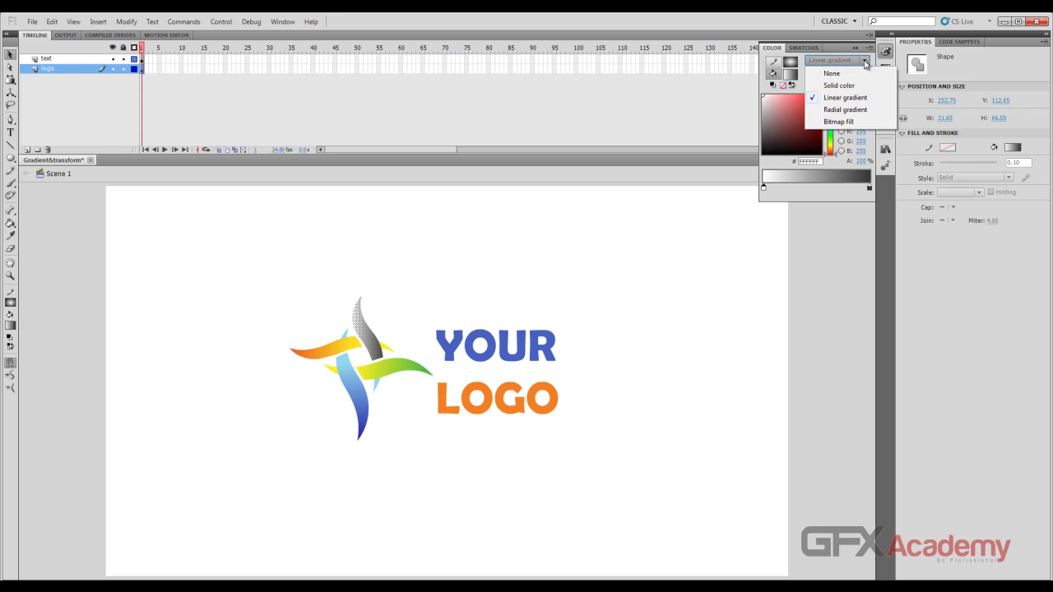
left_click(833, 110)
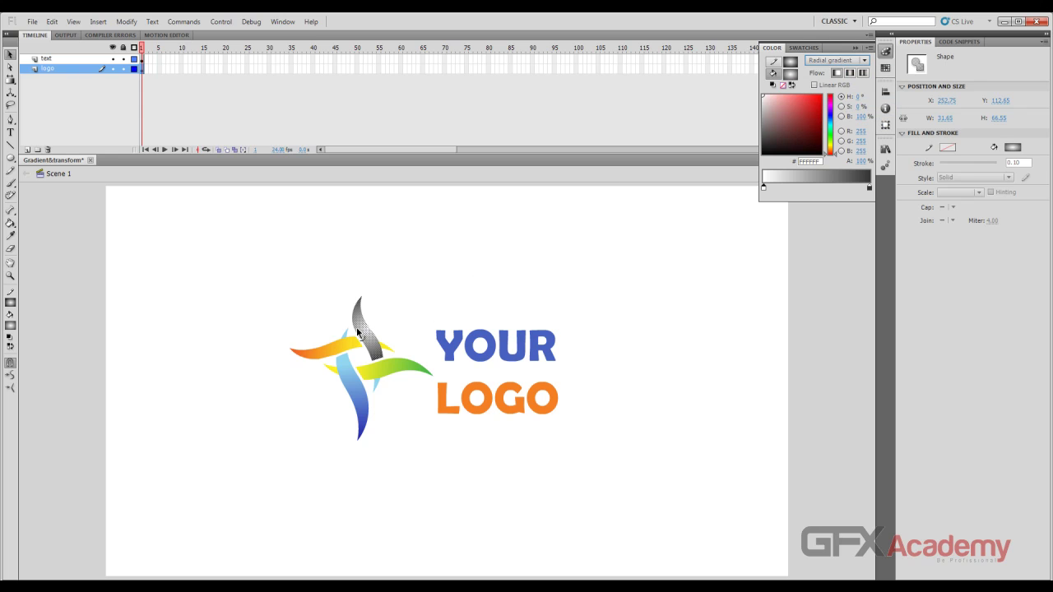
left_click(835, 61)
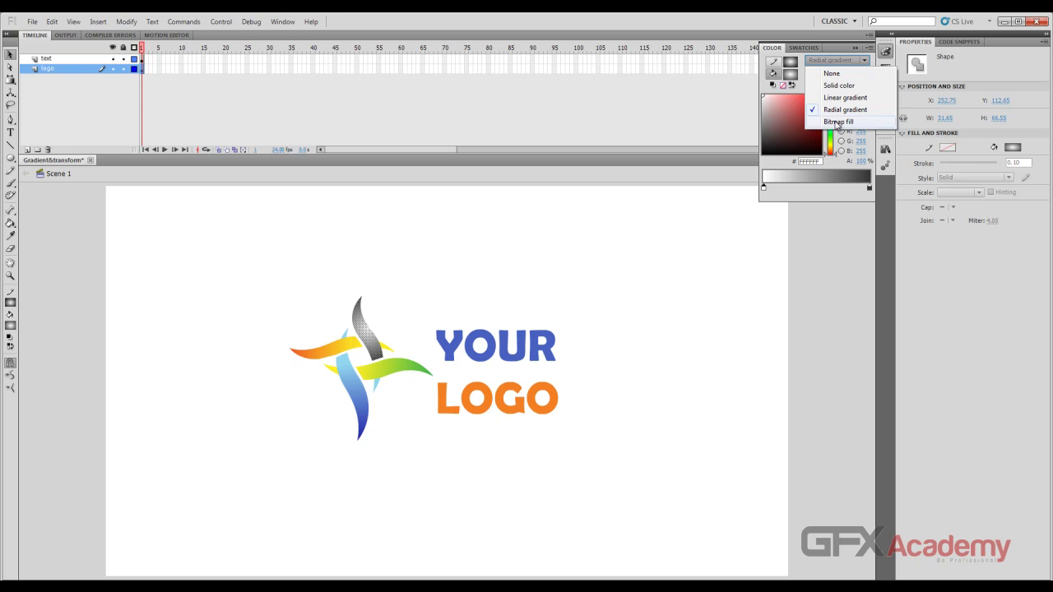
left_click(835, 123)
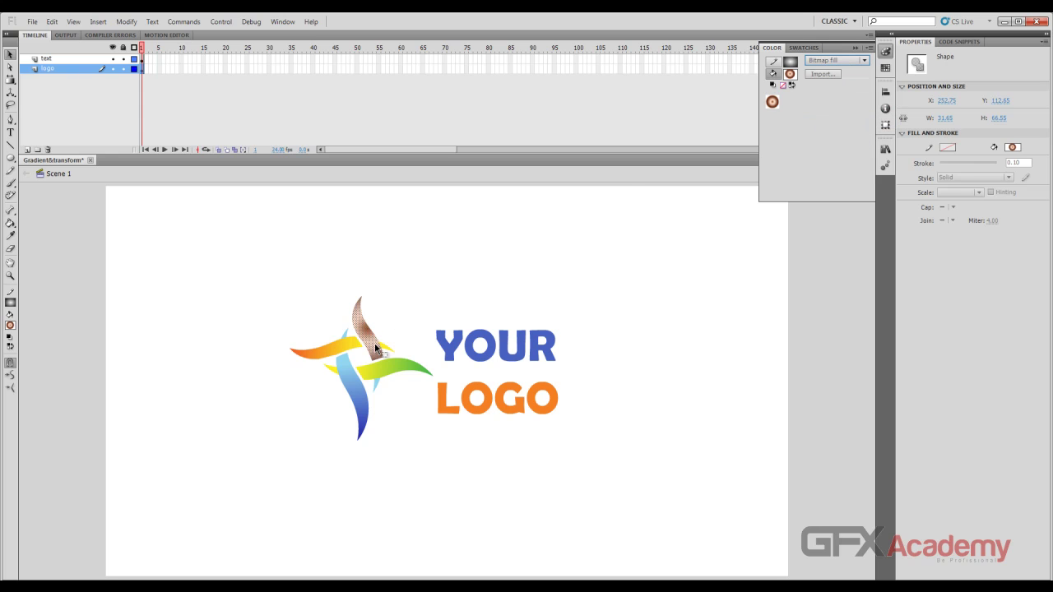
Set the upper shape's fill type to linear gradient and activate the Gradient Transform tool on it.
left_click(841, 63)
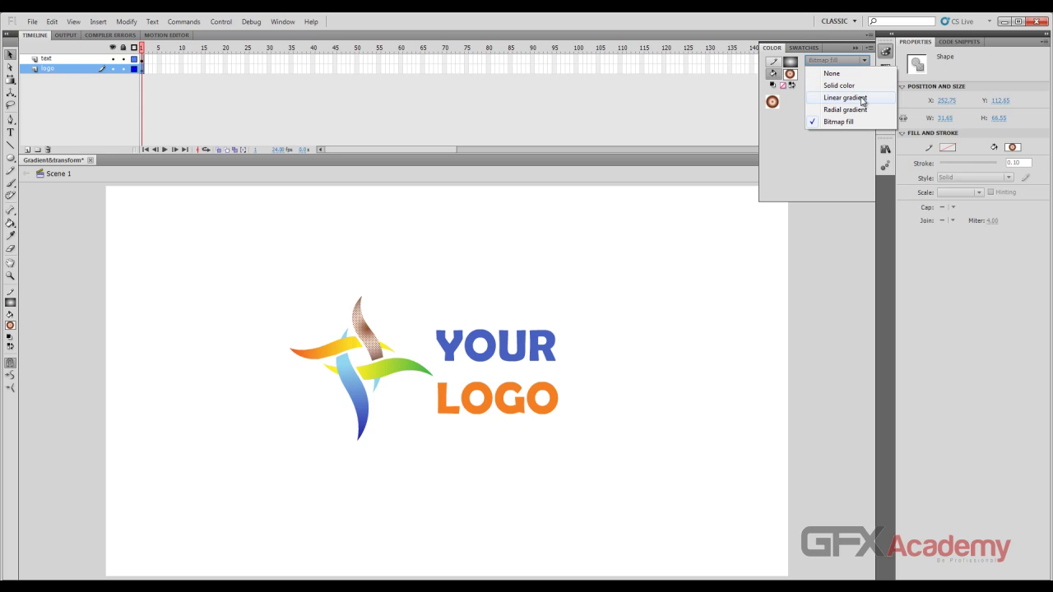
left_click(860, 97)
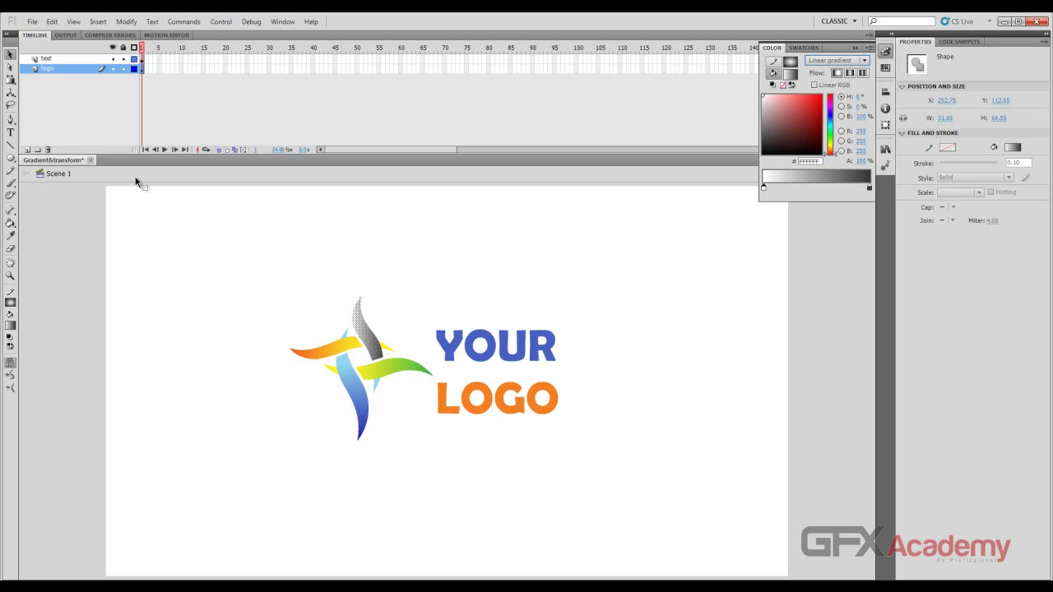
left_click(10, 80)
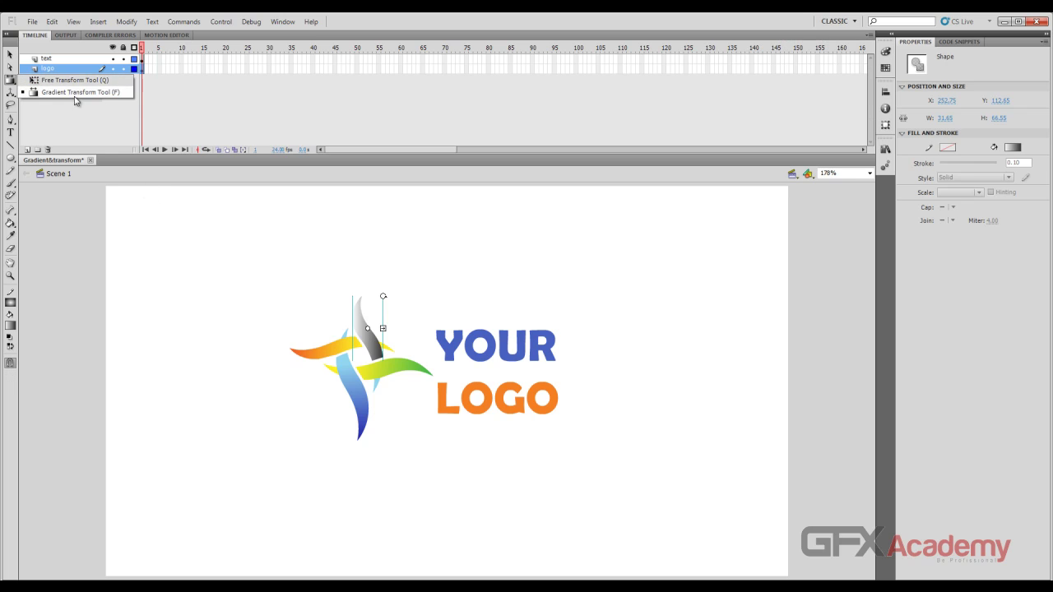
left_click(74, 80)
left_click(12, 82)
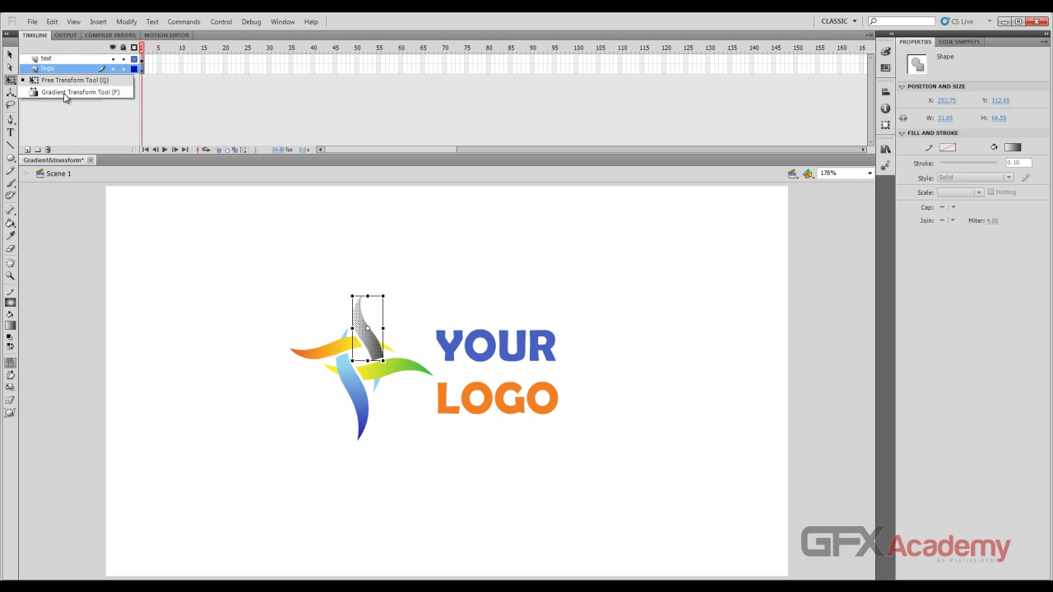
left_click(116, 93)
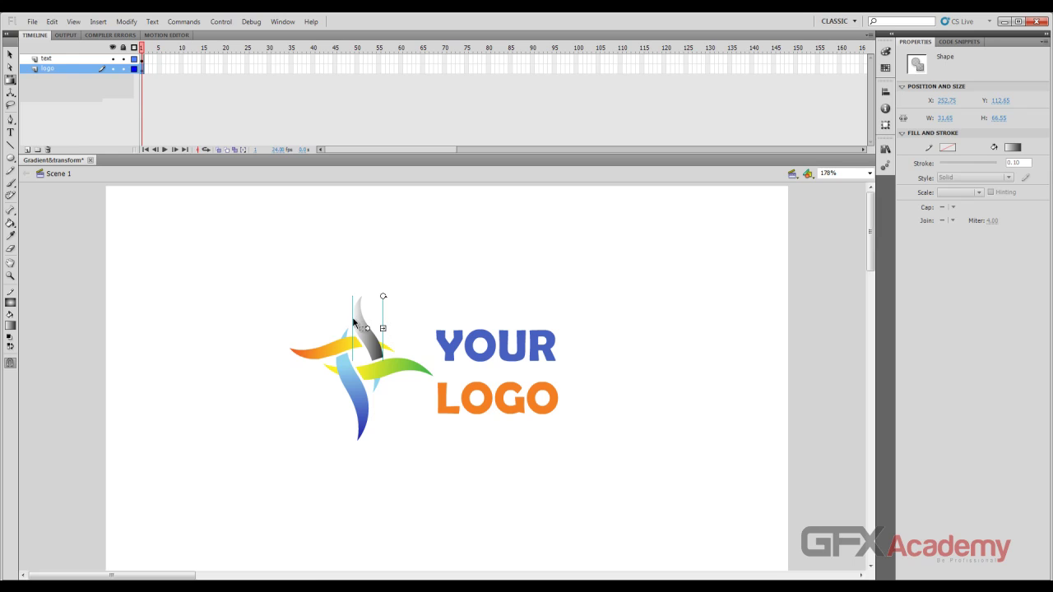
Widen the linear gradient well beyond the upper shape and narrow it back to about the shape's width.
key("ctrl+equal")
scroll(492, 337, "down", 3)
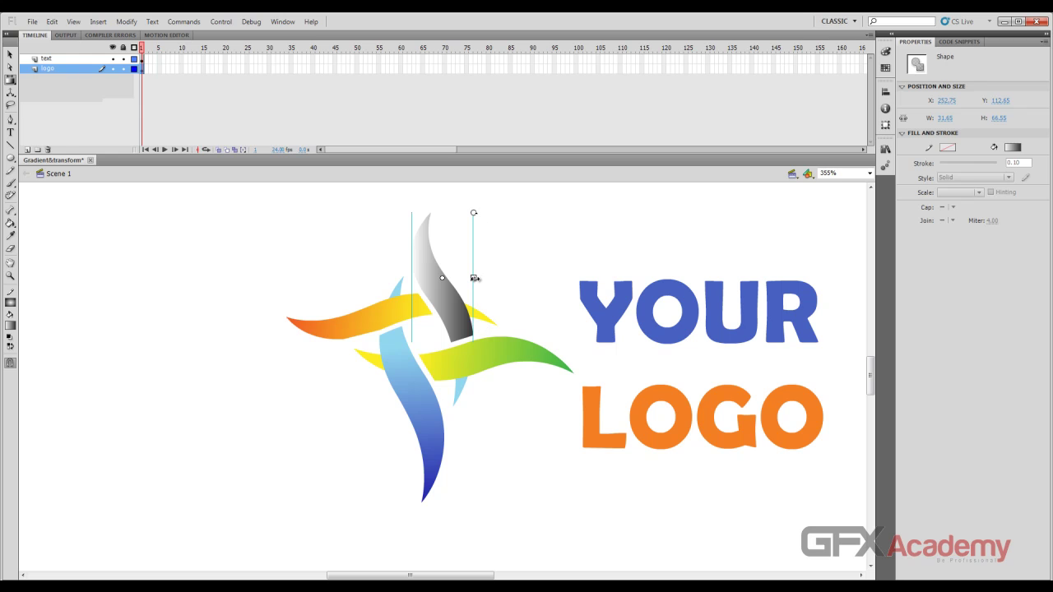
left_click_drag(474, 278, 505, 278)
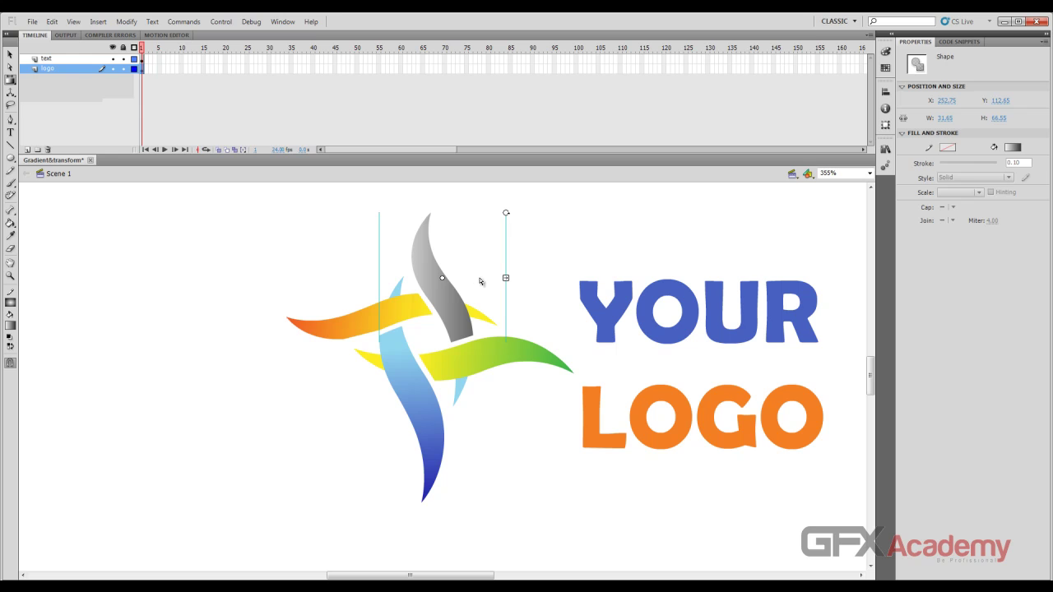
left_click_drag(505, 279, 476, 278)
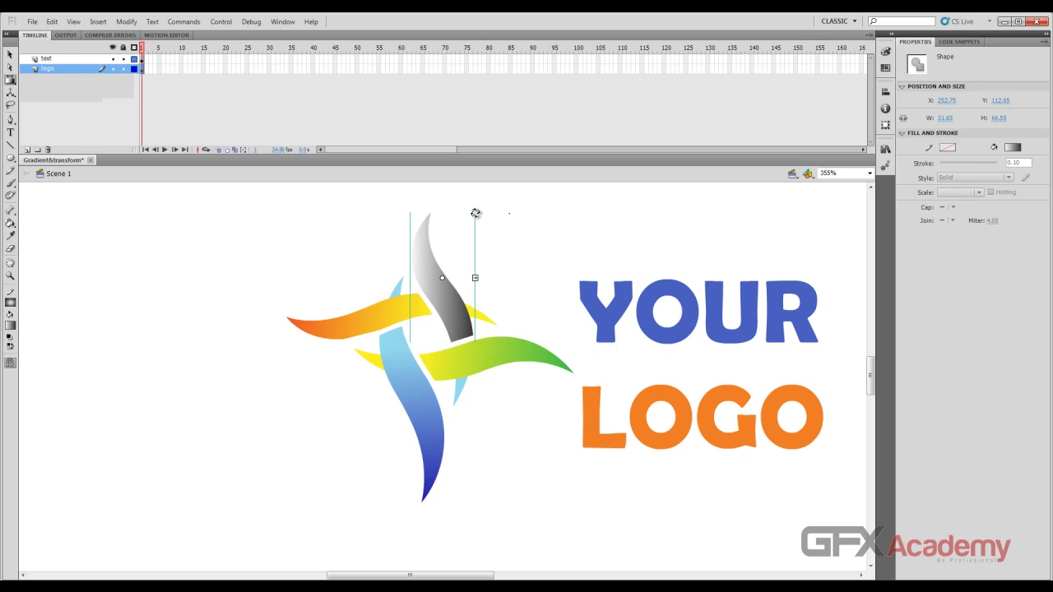
Try rotating the upper shape's linear gradient diagonally, toggle snapping for another rotation, and undo the rotation.
left_click_drag(475, 214, 465, 344)
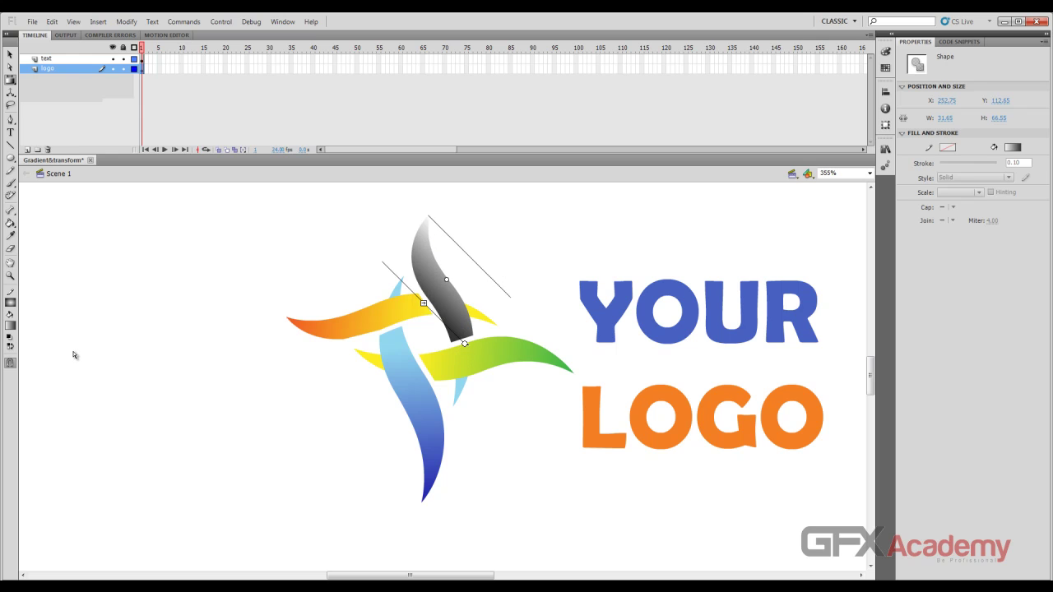
left_click(10, 364)
left_click_drag(464, 344, 463, 256)
key("ctrl+z")
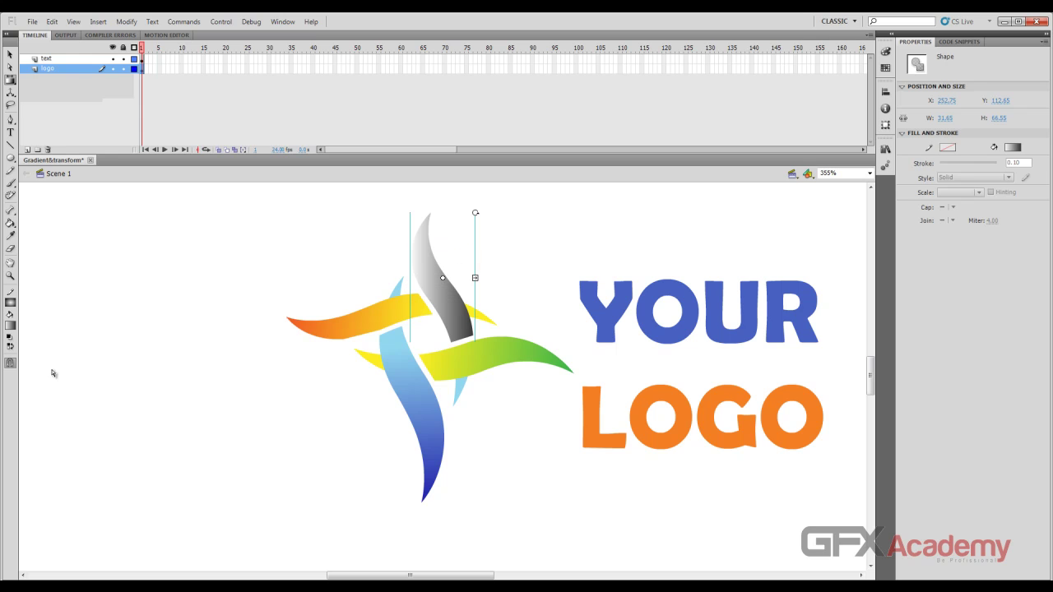
Try a slight gradient rotation with snapping off, turn snapping back on, and shift the gradient's center to the left and back.
left_click(10, 362)
mouse_move(475, 213)
left_mouse_down()
mouse_move(492, 244)
mouse_move(491, 282)
mouse_move(470, 246)
mouse_move(414, 252)
mouse_move(450, 250)
mouse_move(478, 271)
mouse_move(479, 238)
mouse_move(465, 228)
left_mouse_up()
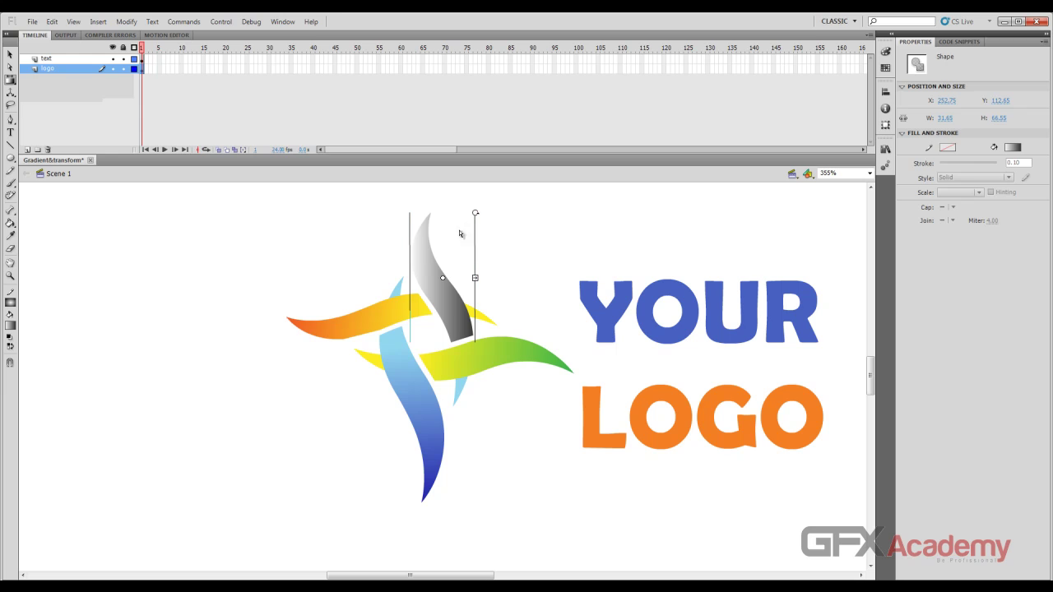
left_click(10, 363)
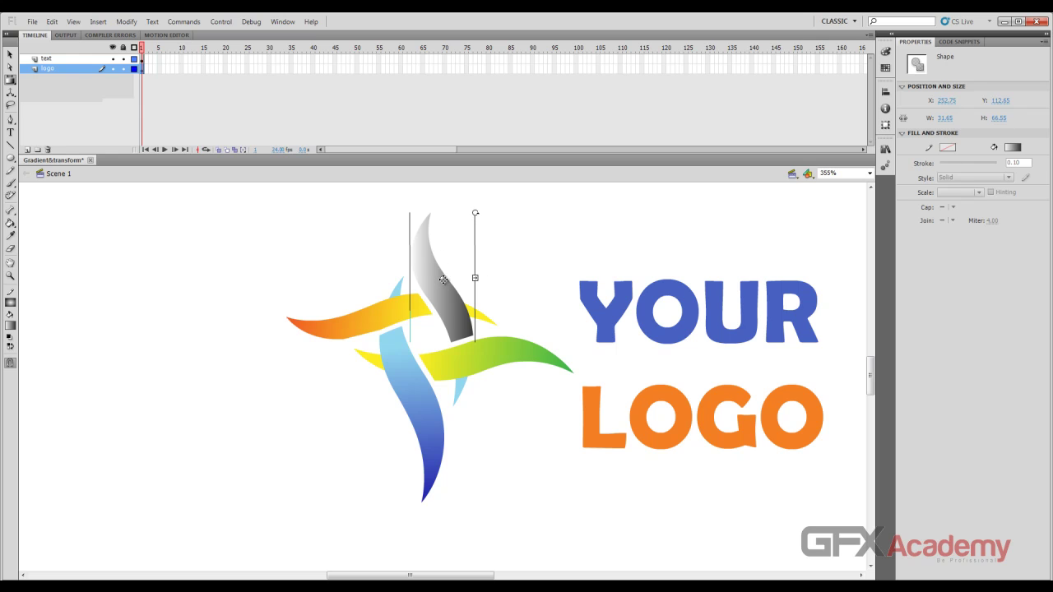
left_click_drag(442, 278, 415, 282)
left_click_drag(407, 277, 456, 281)
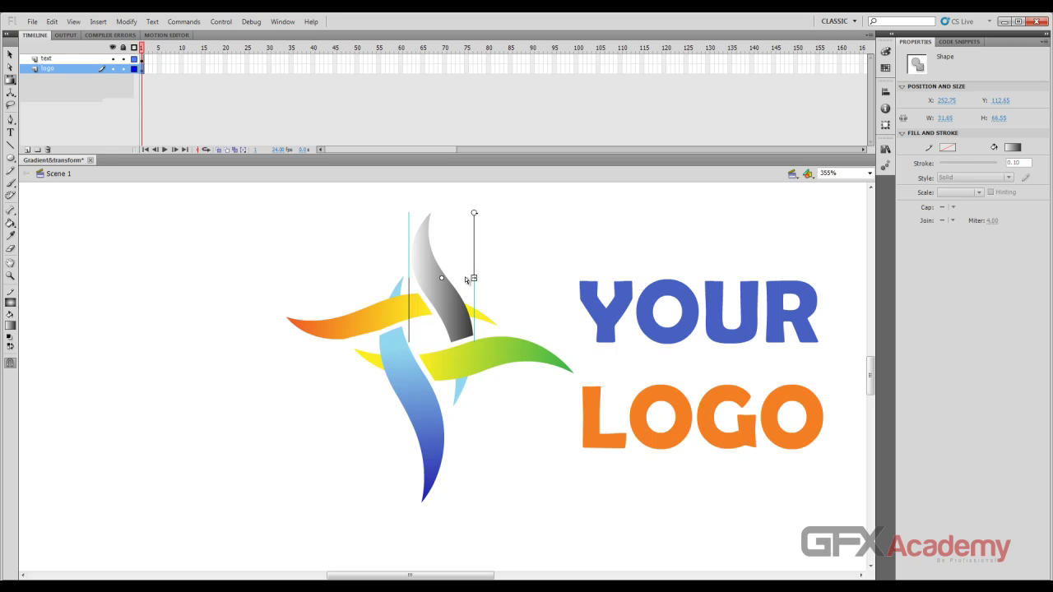
Recolor the linear gradient's end stop to orange FF6600 and its start stop to FF9900.
left_click(887, 52)
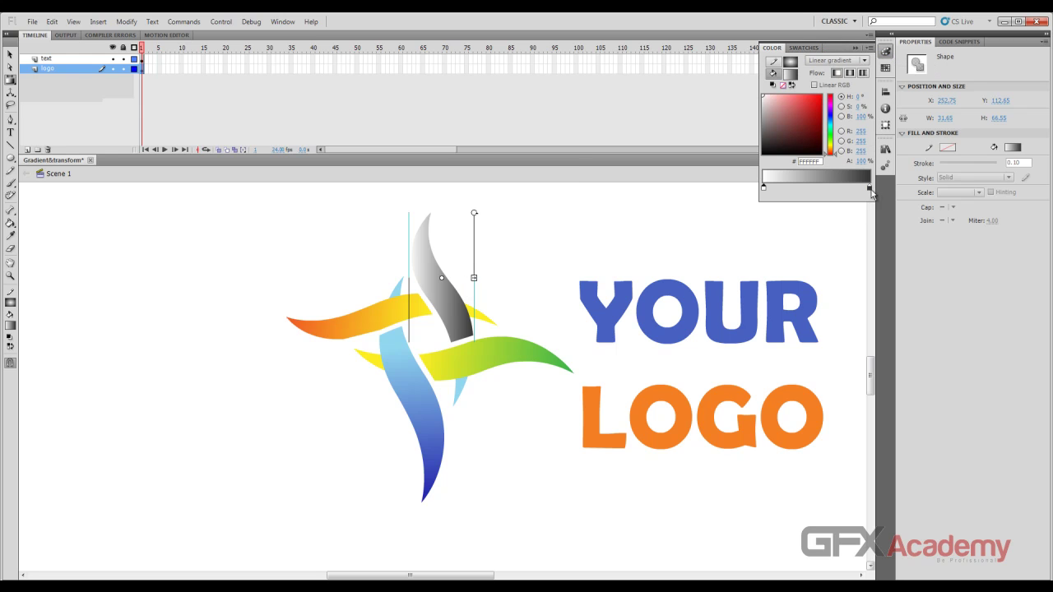
double_click(870, 189)
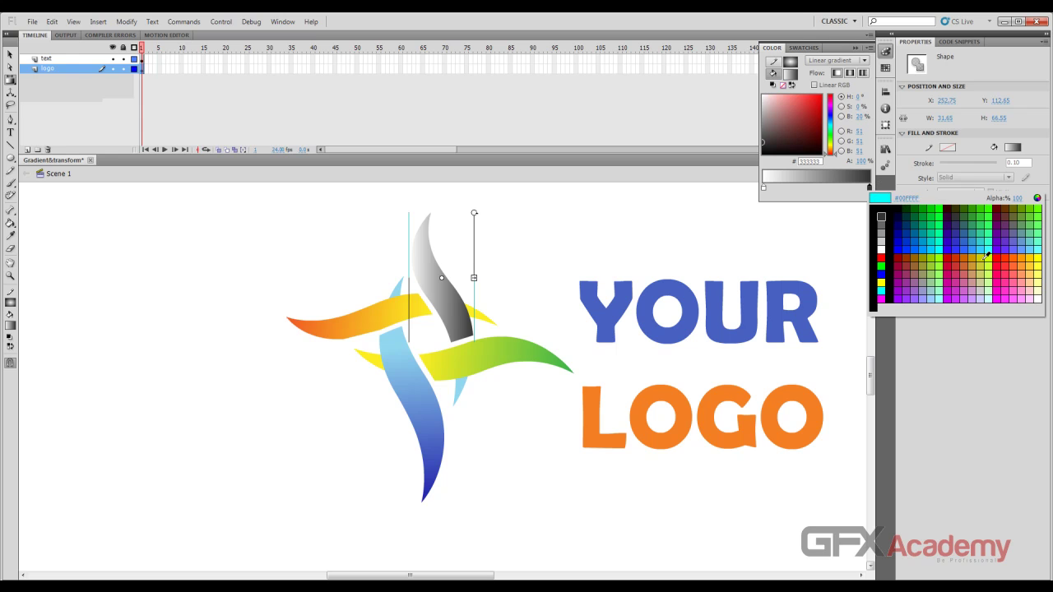
left_click(1019, 256)
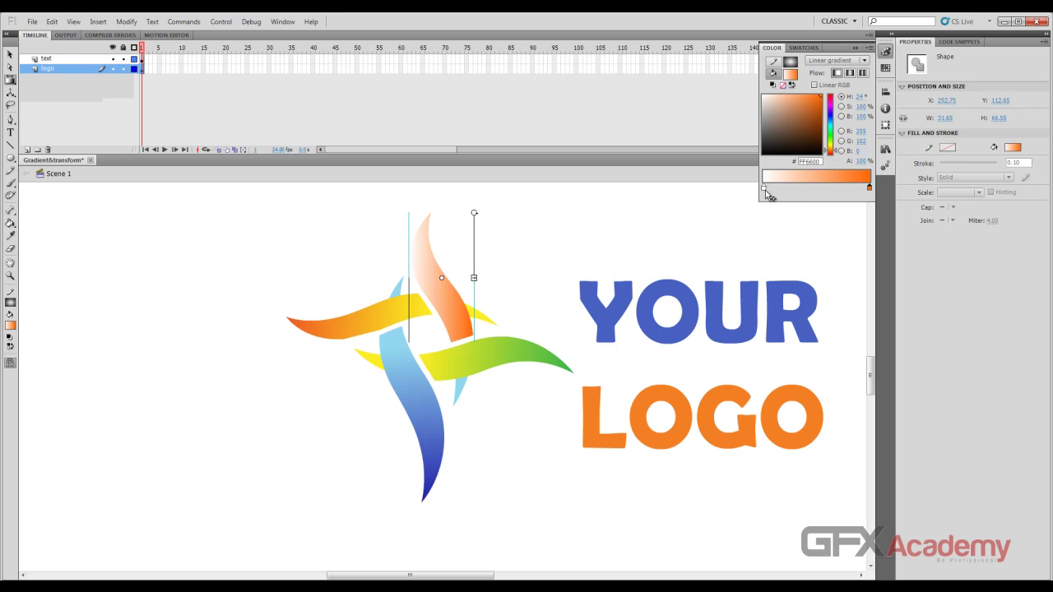
double_click(764, 189)
left_click(923, 253)
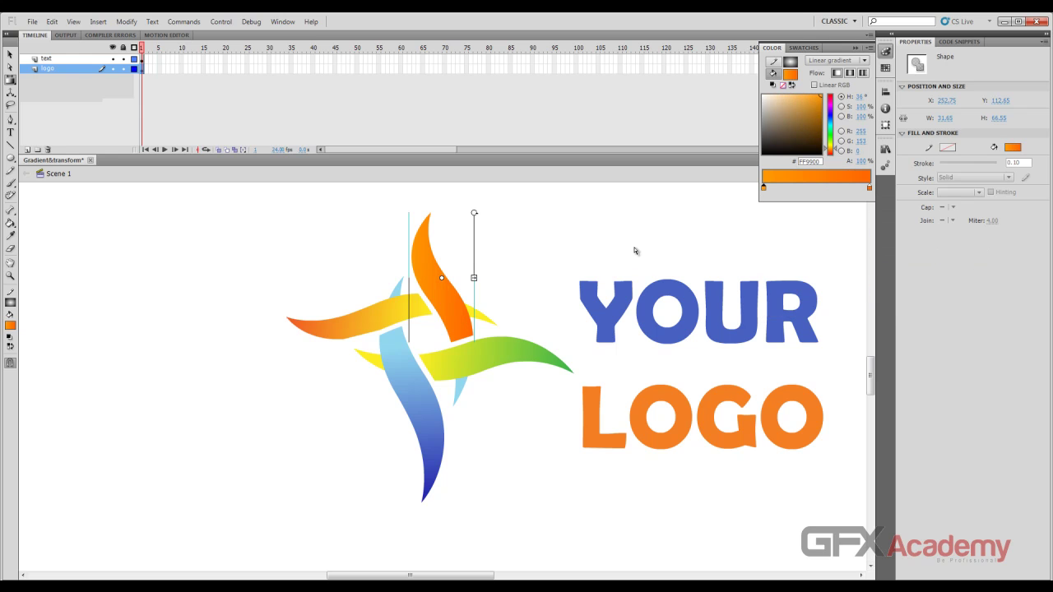
Rotate the orange gradient so the darker orange lies at the upper shape's tip, and deselect the shape with the Selection tool.
left_click_drag(475, 213, 406, 255)
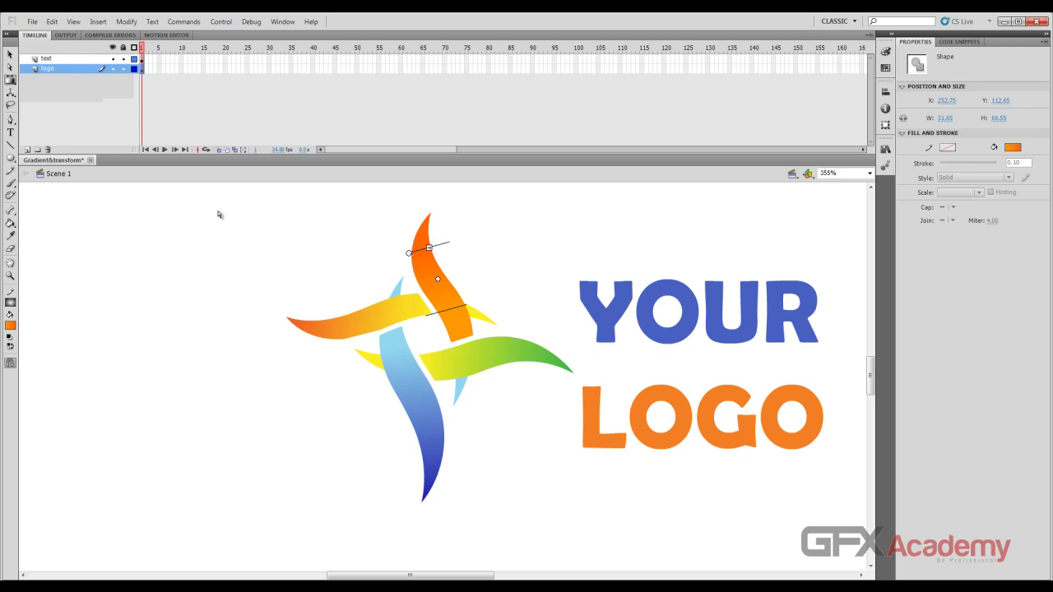
left_click(11, 55)
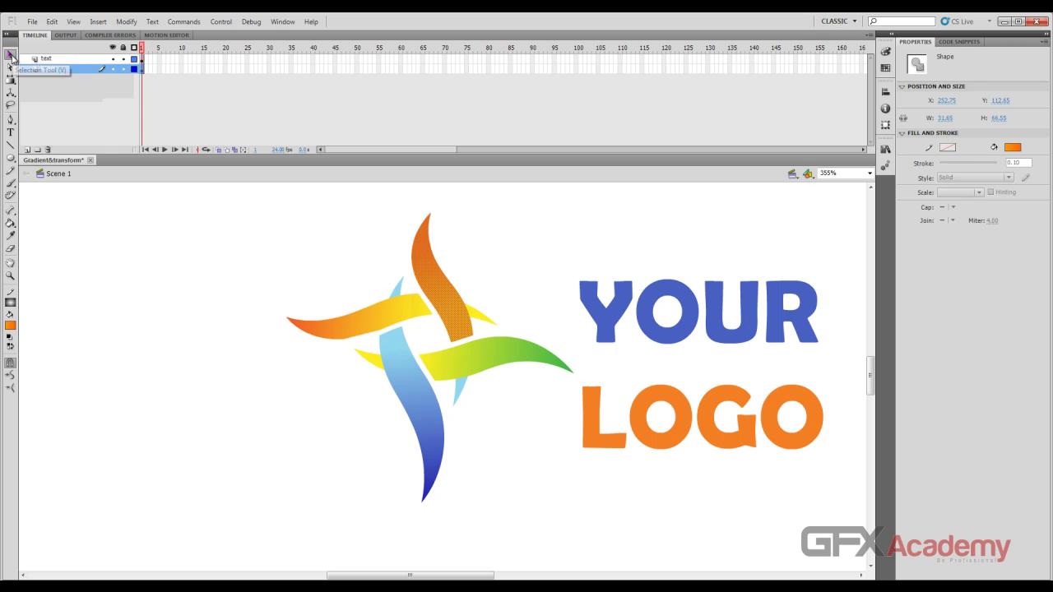
left_click(354, 265)
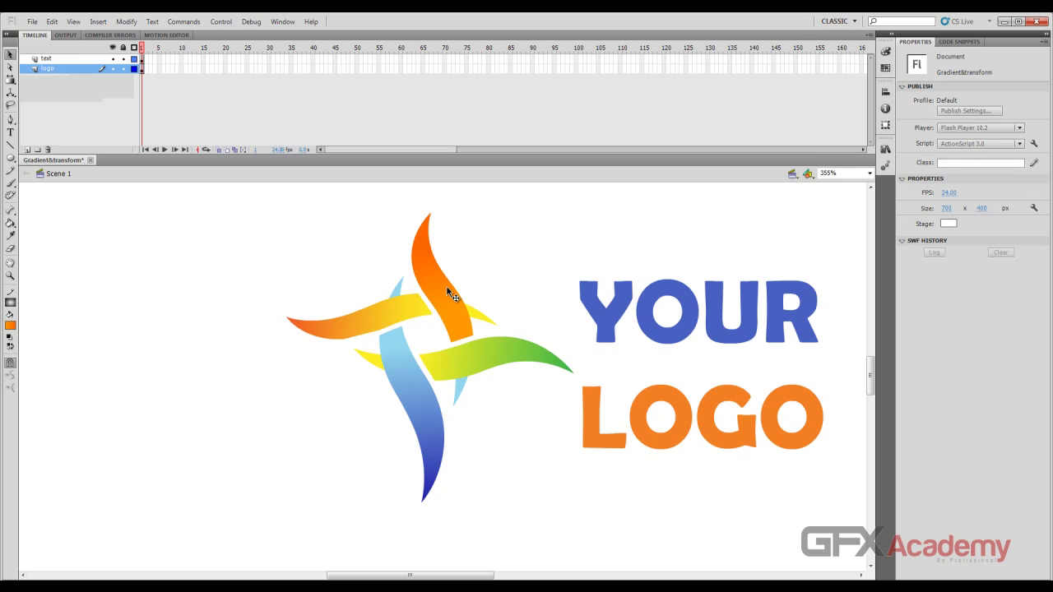
Select the upper orange shape, try another gradient flow, return to Extend, and shrink the linear gradient to a narrow band with Gradient Transform.
left_click(448, 292)
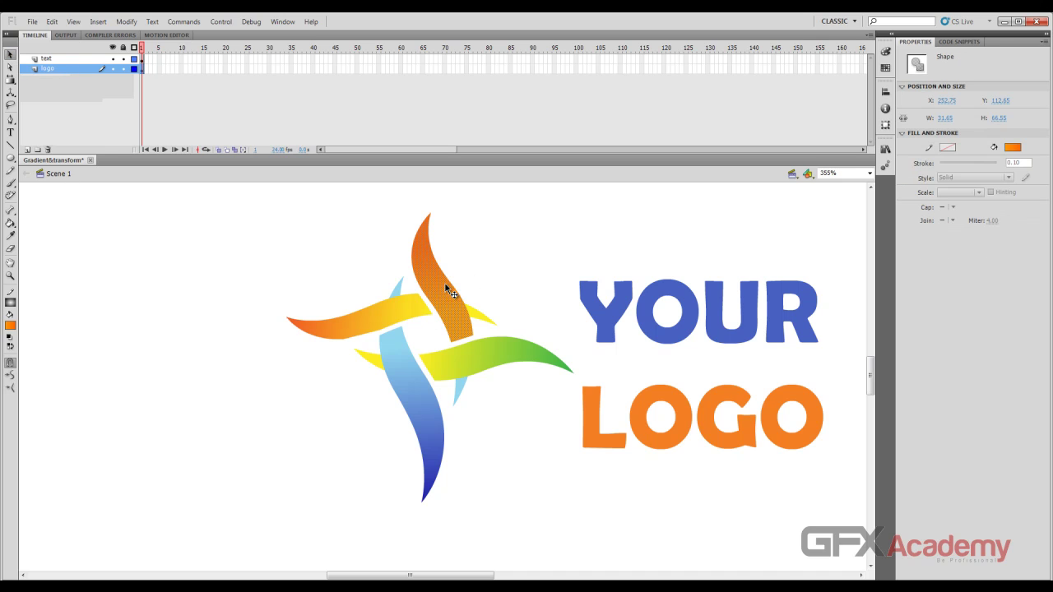
left_click(886, 51)
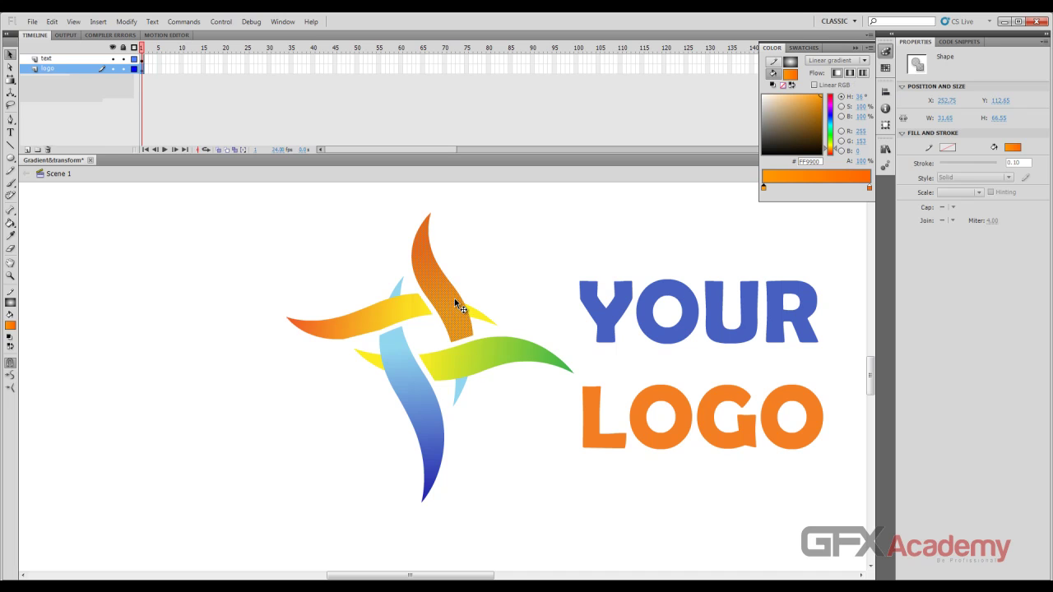
left_click(857, 74)
left_click(838, 74)
key("f")
left_click(439, 285)
left_click_drag(445, 296, 436, 270)
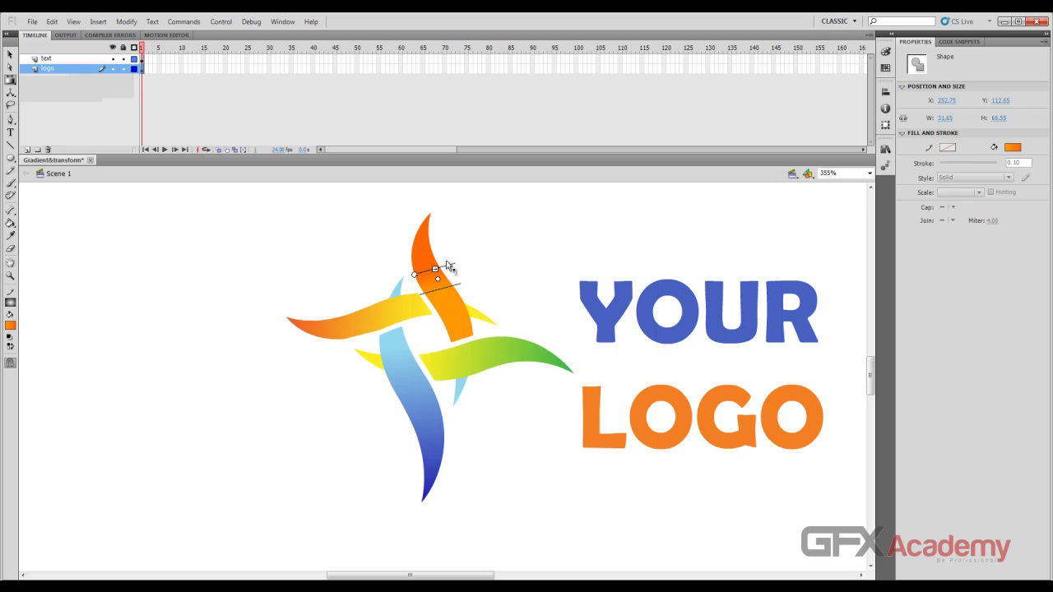
Set the narrow gradient's flow to Reflect and recolor its end stop to blue 0066FF.
left_click(885, 55)
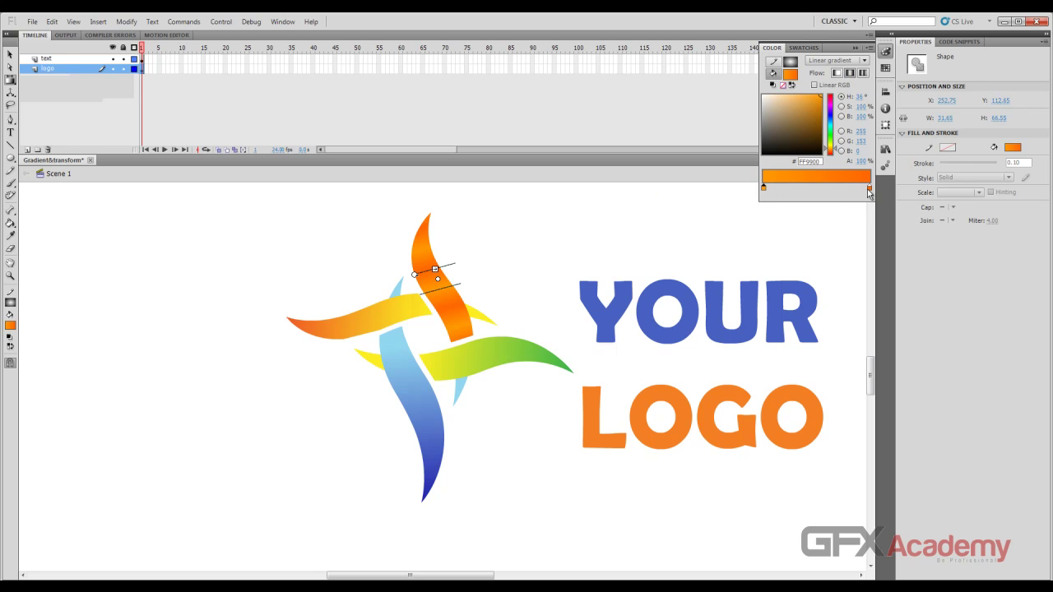
double_click(869, 192)
left_click(917, 254)
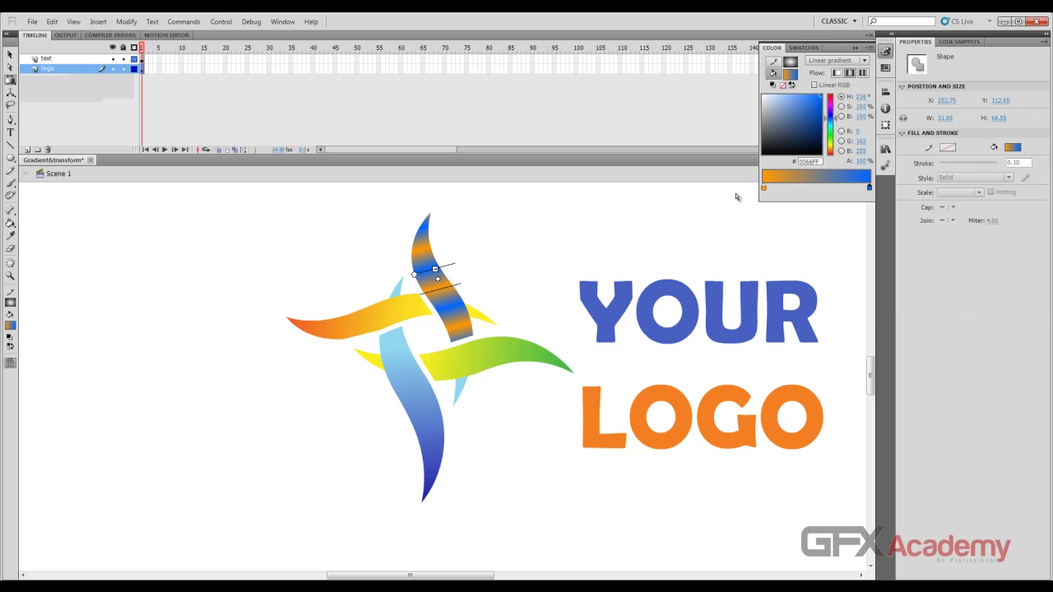
Compare the Repeat and Reflect flows, set the flow to Extend, and stretch the gradient over the full length of the upper shape.
left_click(863, 73)
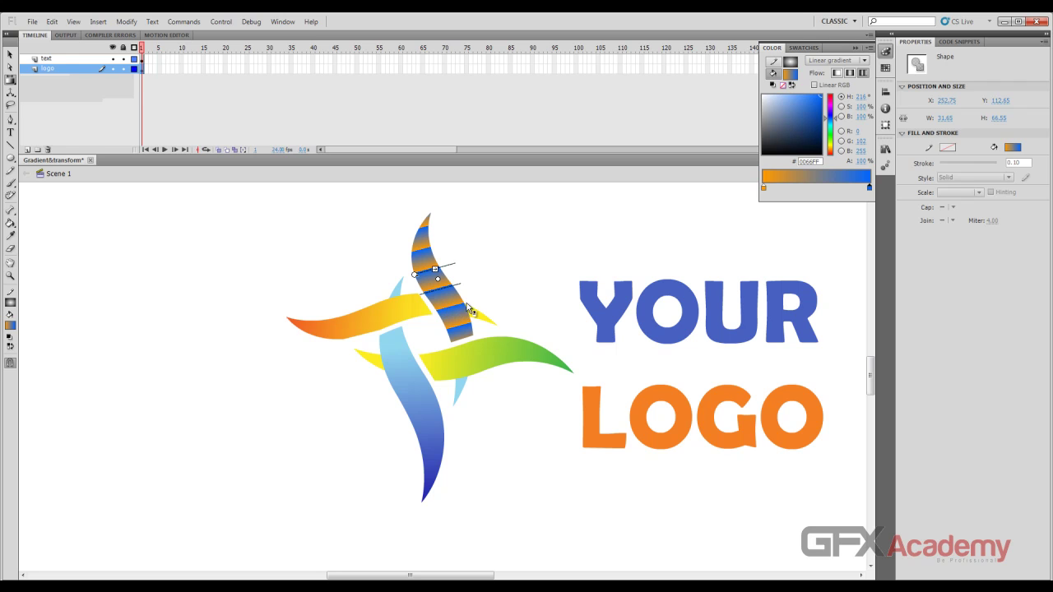
left_click(852, 74)
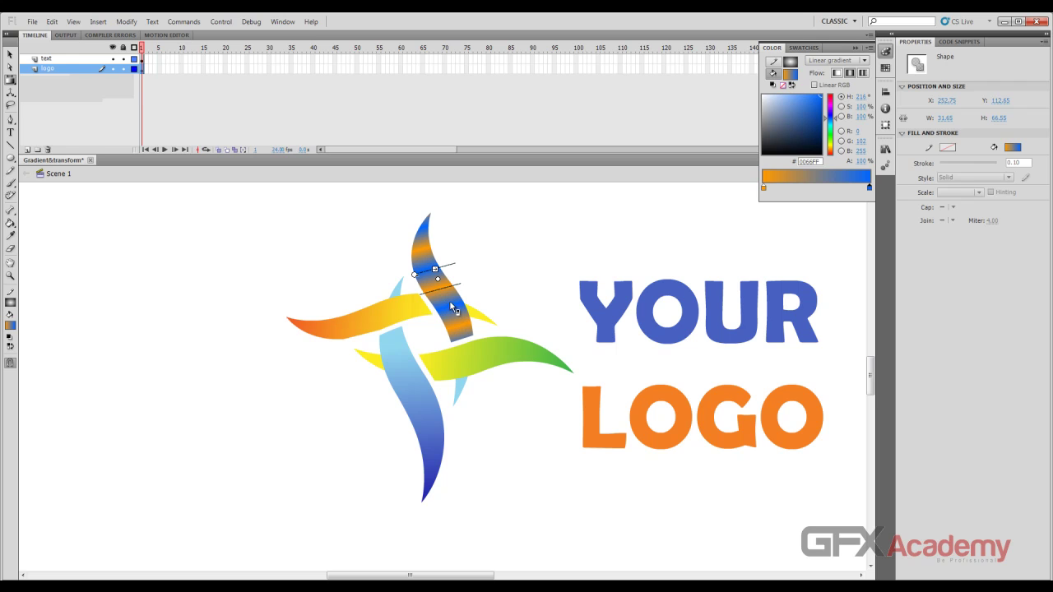
left_click(837, 74)
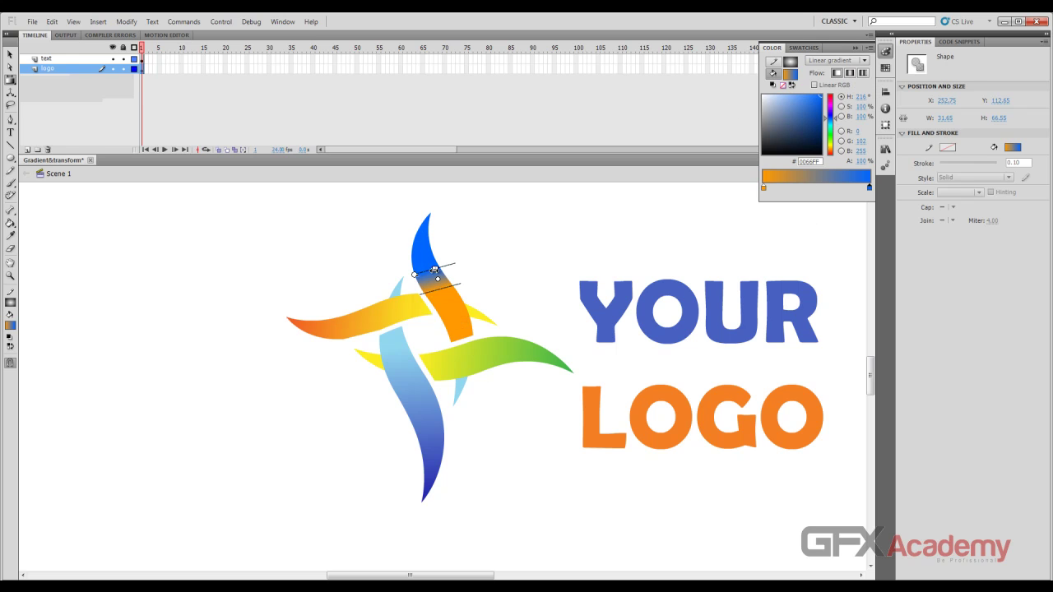
left_click_drag(434, 270, 427, 218)
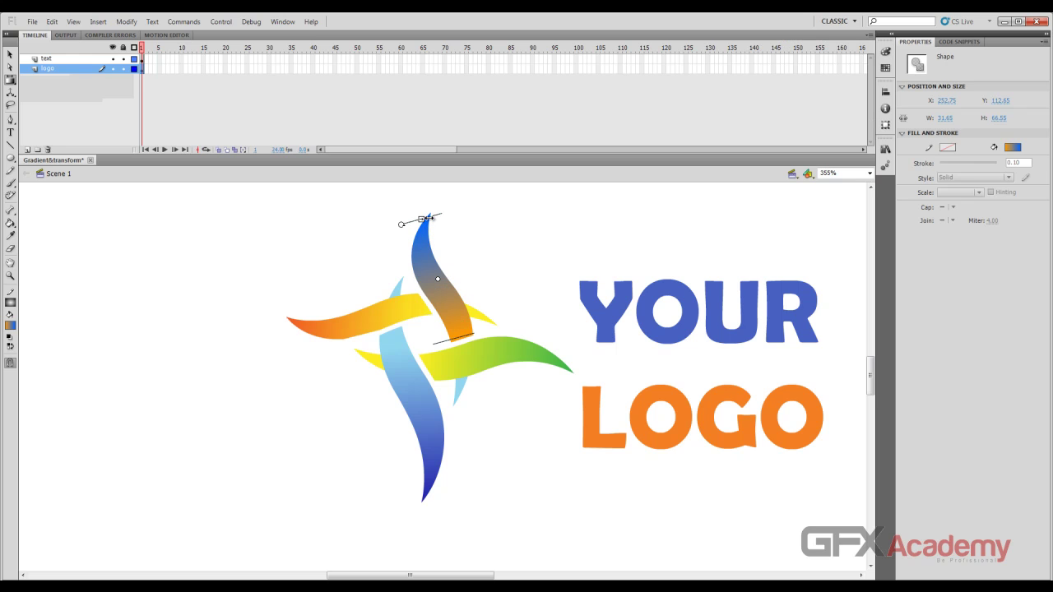
Recolor the gradient's end stop to FF9900 and its start stop to FF6600, and deselect the shape with the Selection tool.
left_click(885, 51)
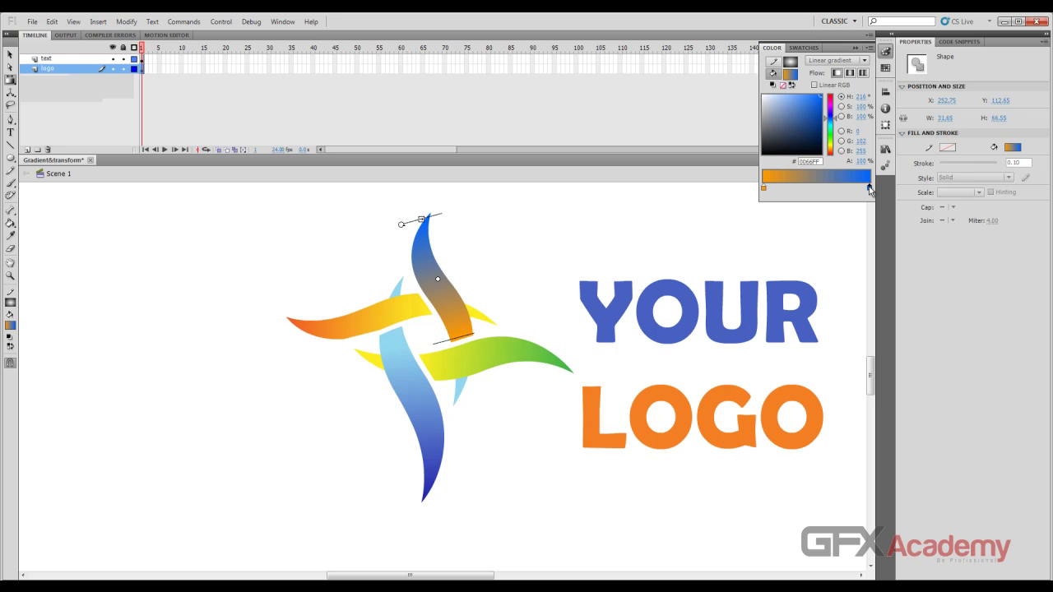
double_click(870, 188)
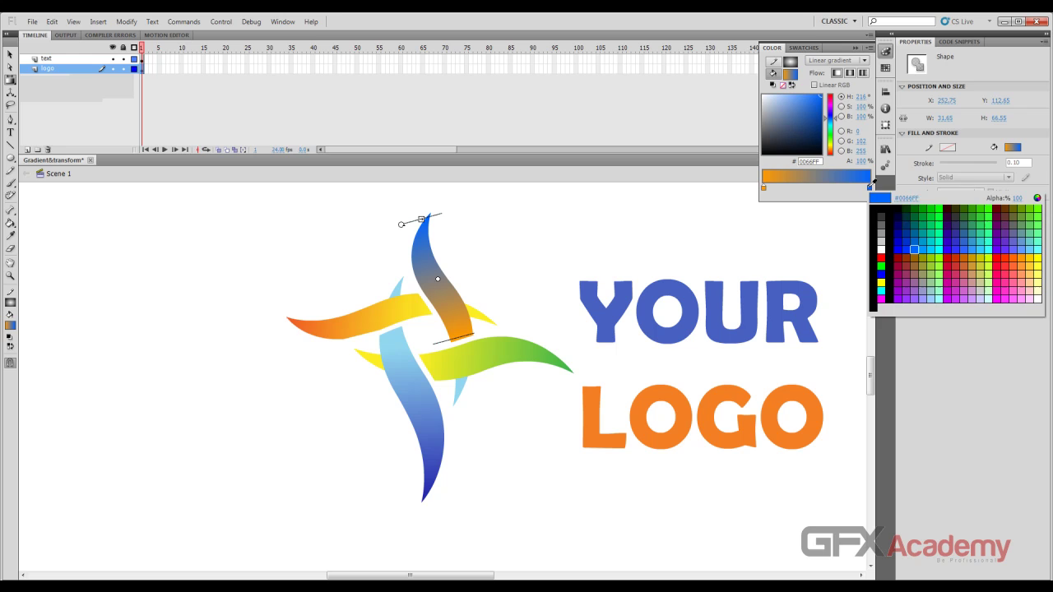
left_click(1025, 255)
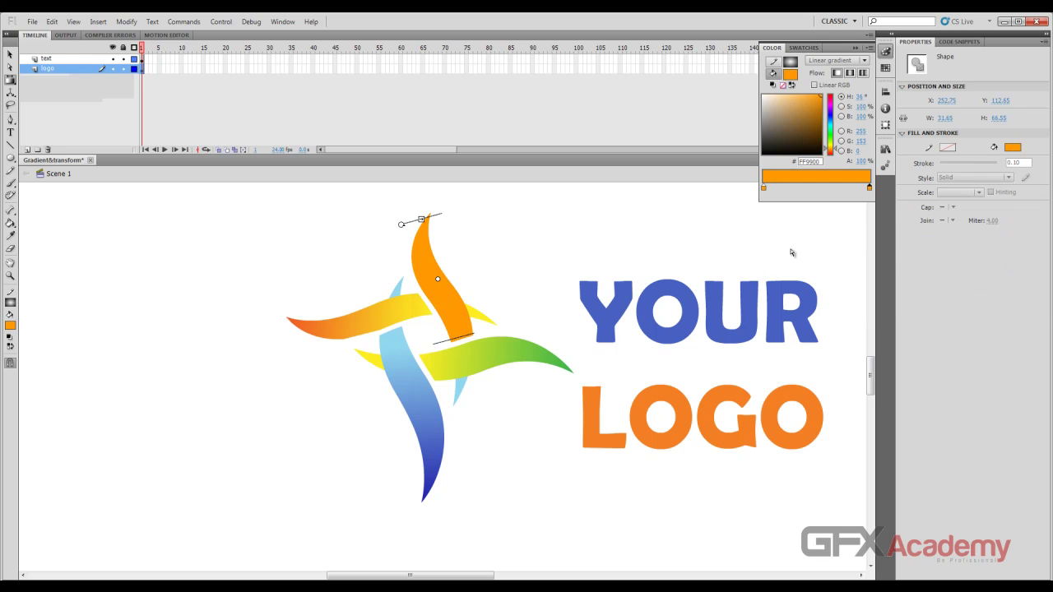
double_click(763, 189)
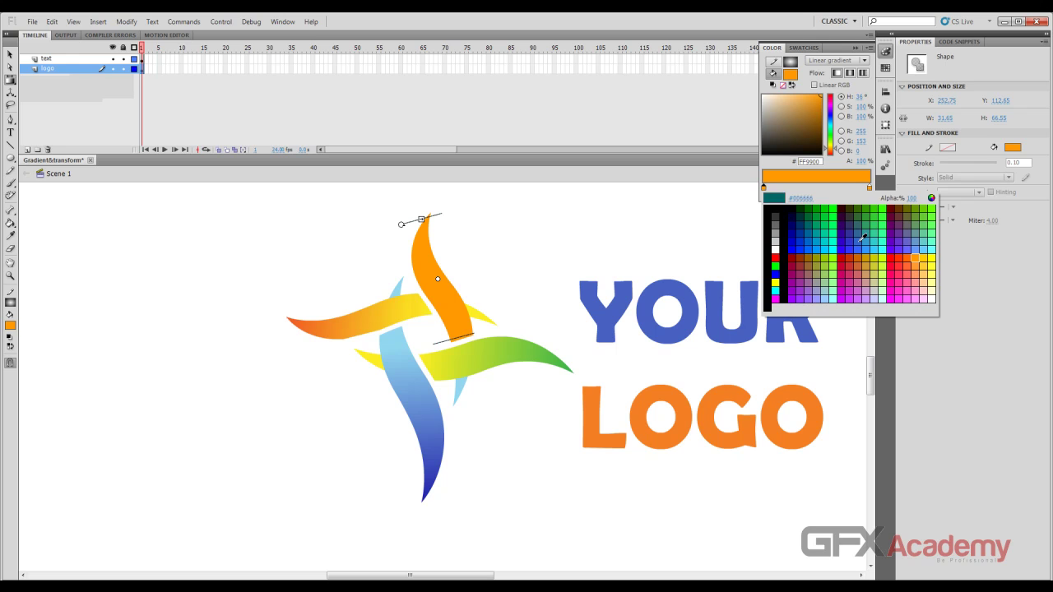
left_click(910, 261)
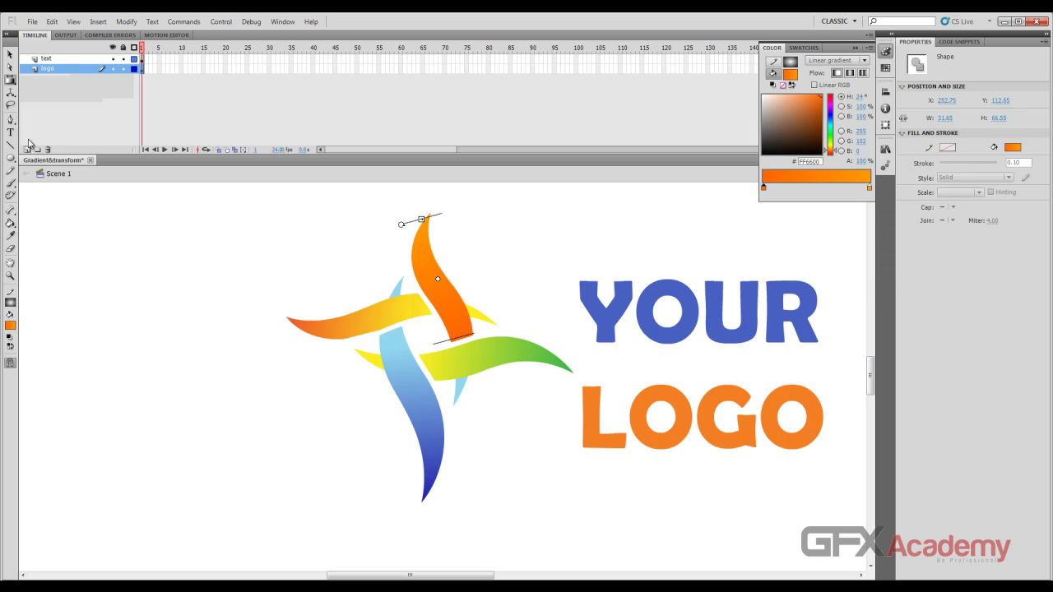
left_click(10, 56)
left_click(155, 215)
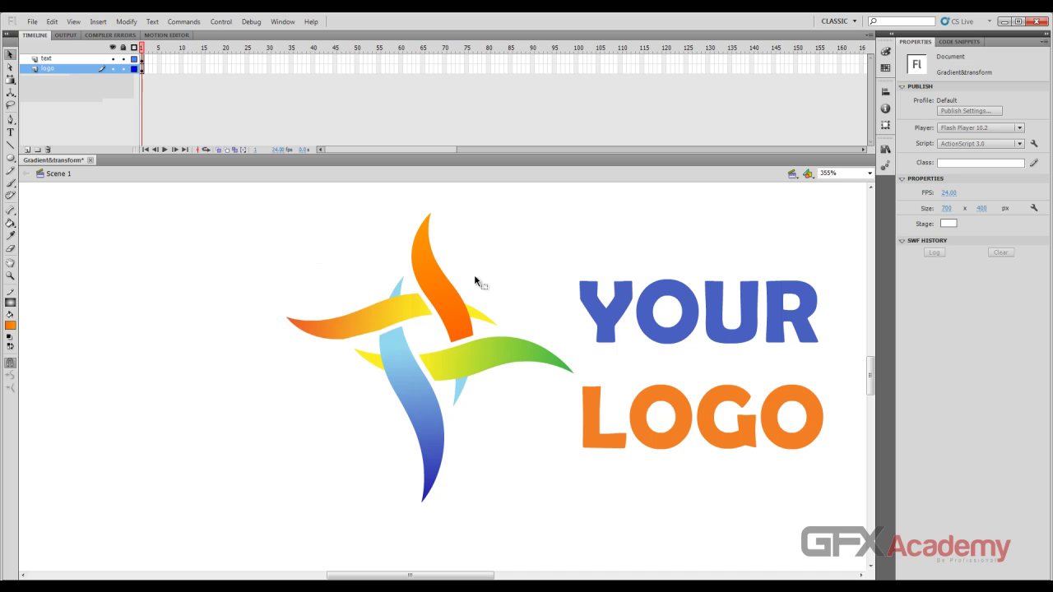